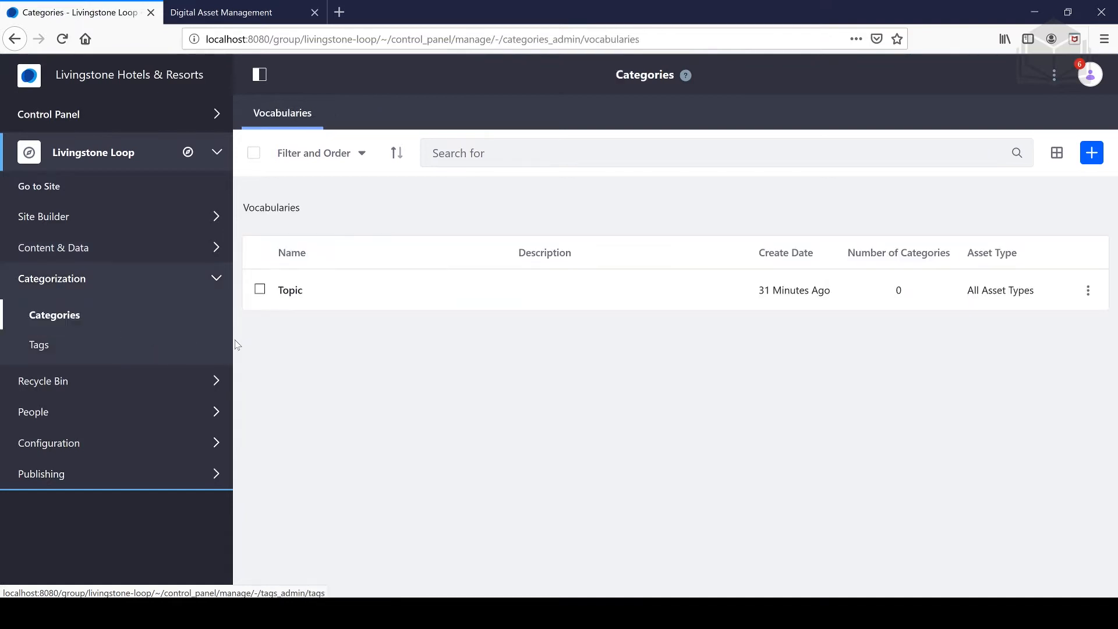
Create a vocabulary named "Employee Documents" with the description "The vocabulary for organizing all employee documents"
left_click(1098, 165)
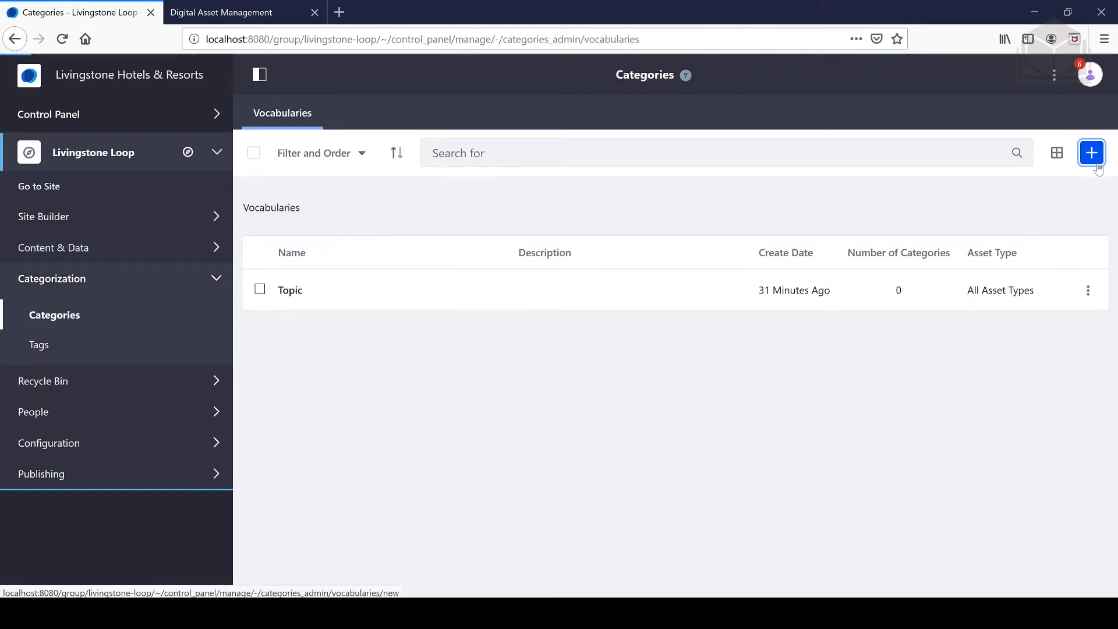
type("E")
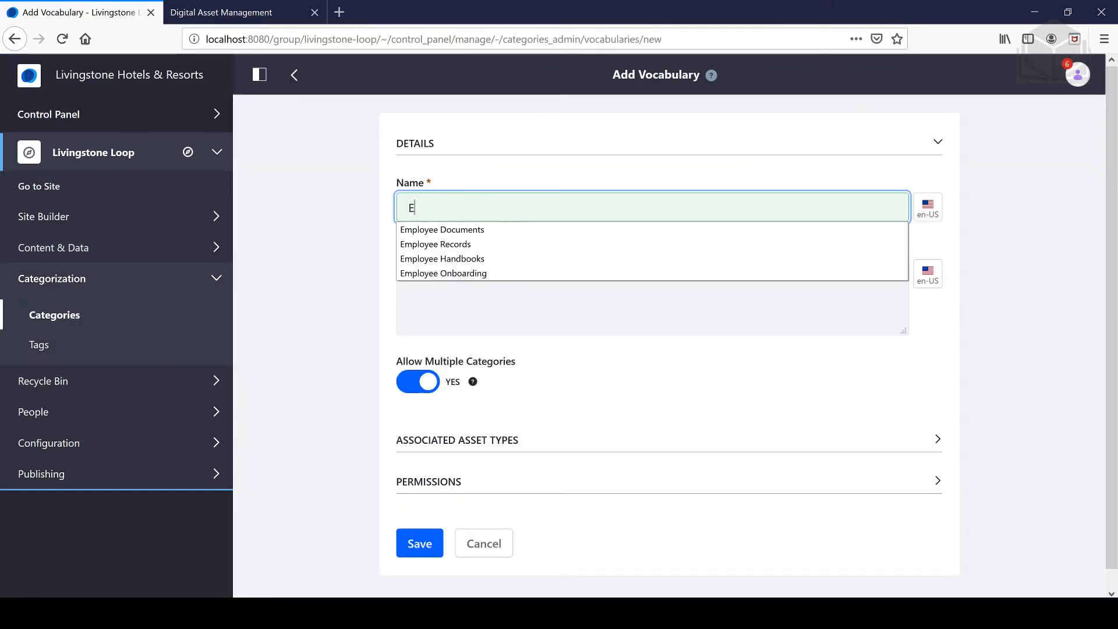
type("mployee Docu")
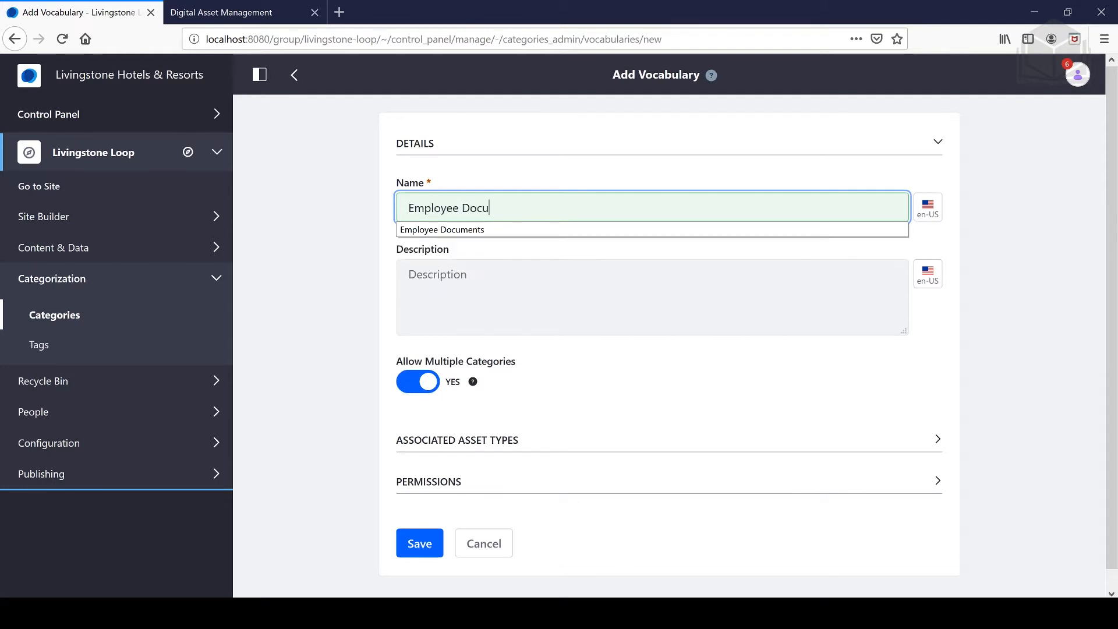
type("ments")
key("Tab")
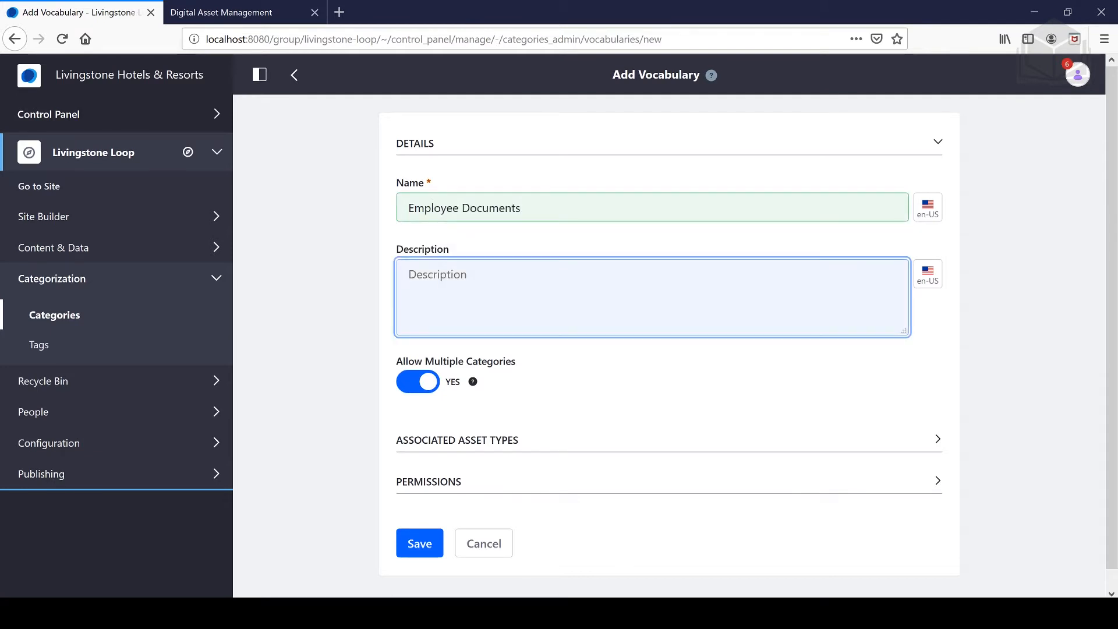
type("The vocabulary for organizing all employee documents")
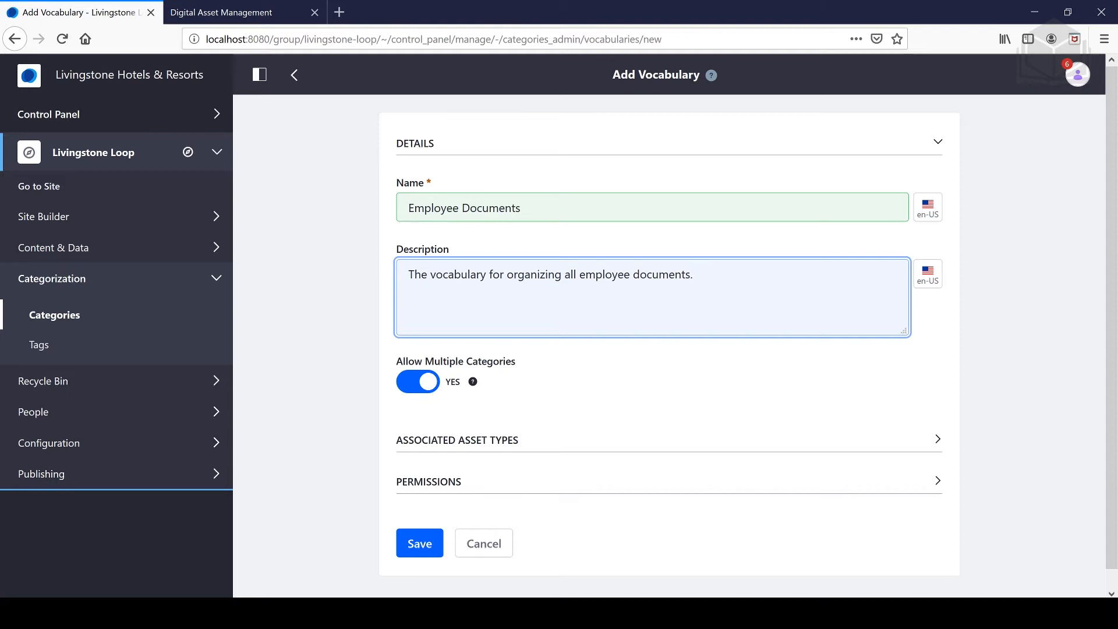
left_click(430, 545)
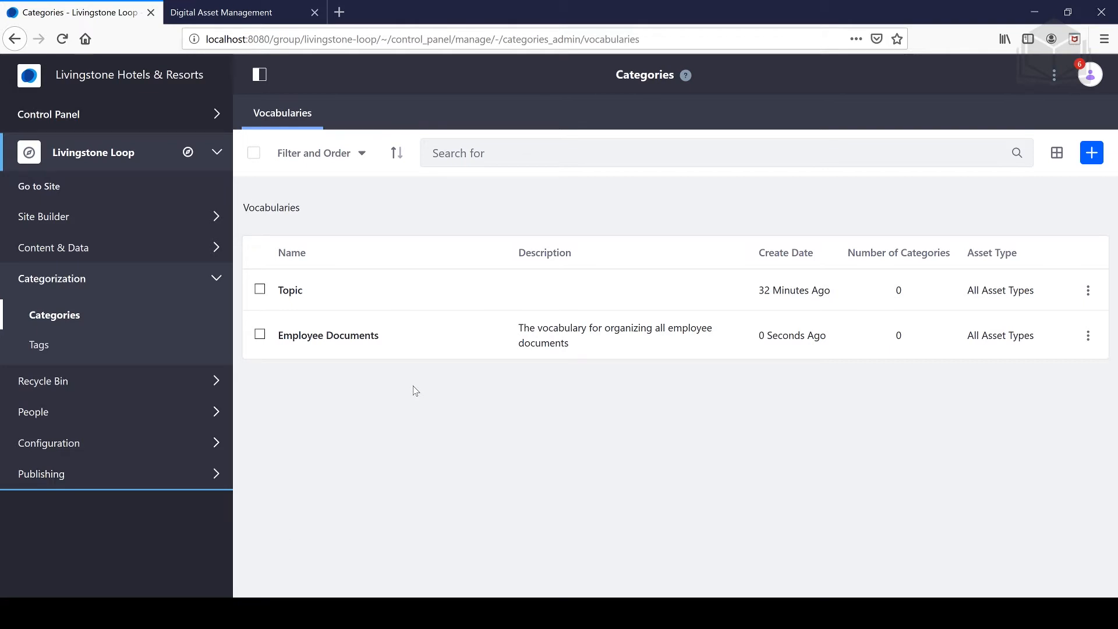
Add a category named "Employee Records" to the Employee Documents vocabulary
left_click(348, 338)
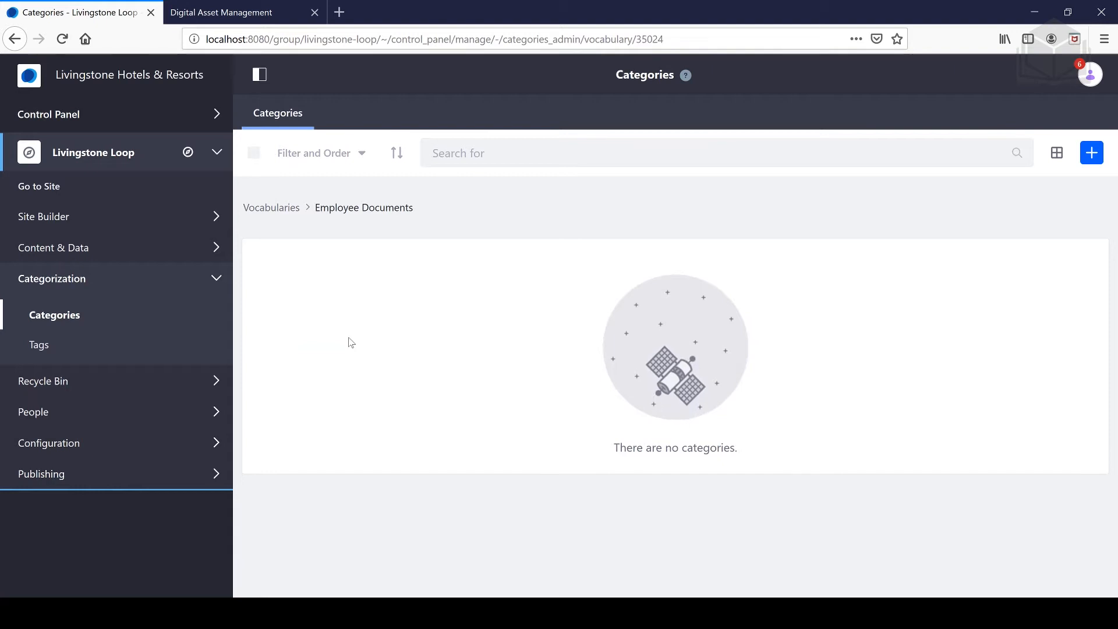
left_click(1083, 159)
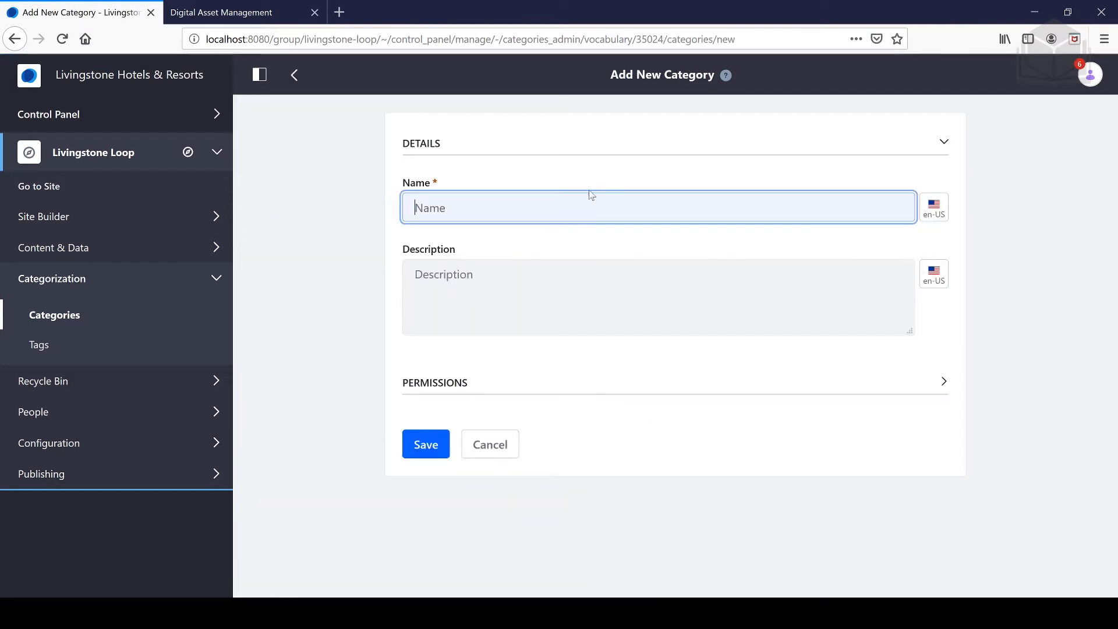
type("Employee ")
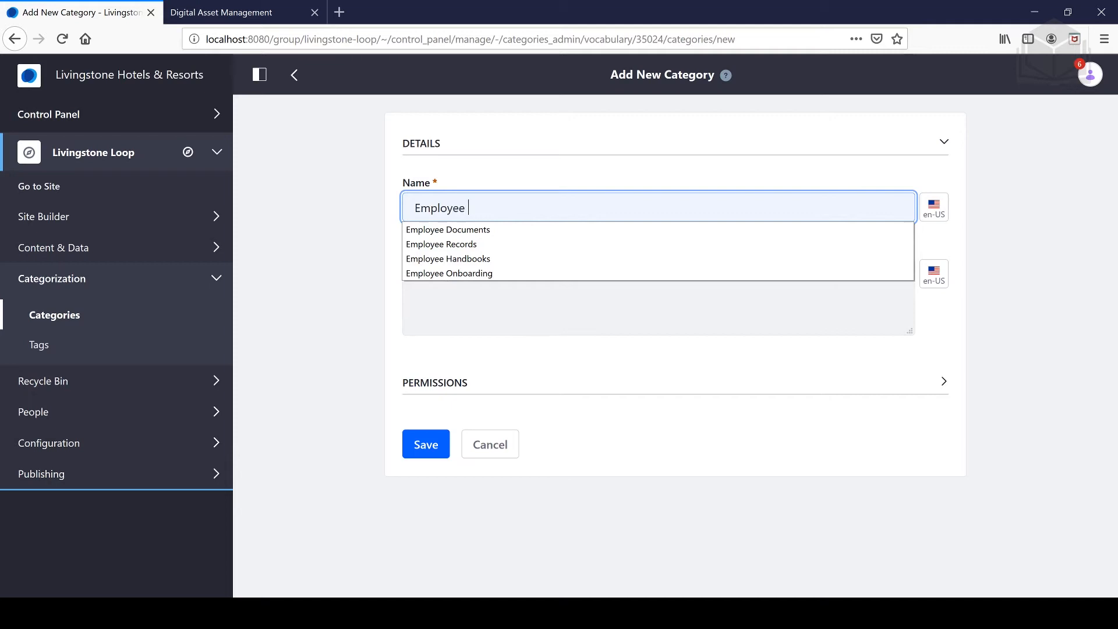
type("Records")
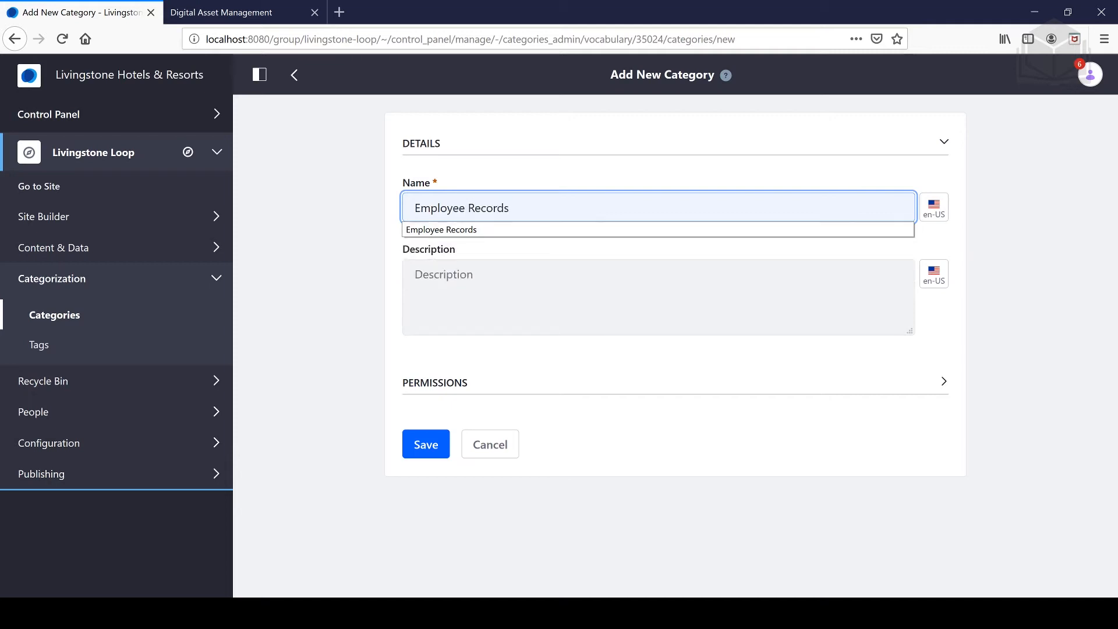
left_click(503, 371)
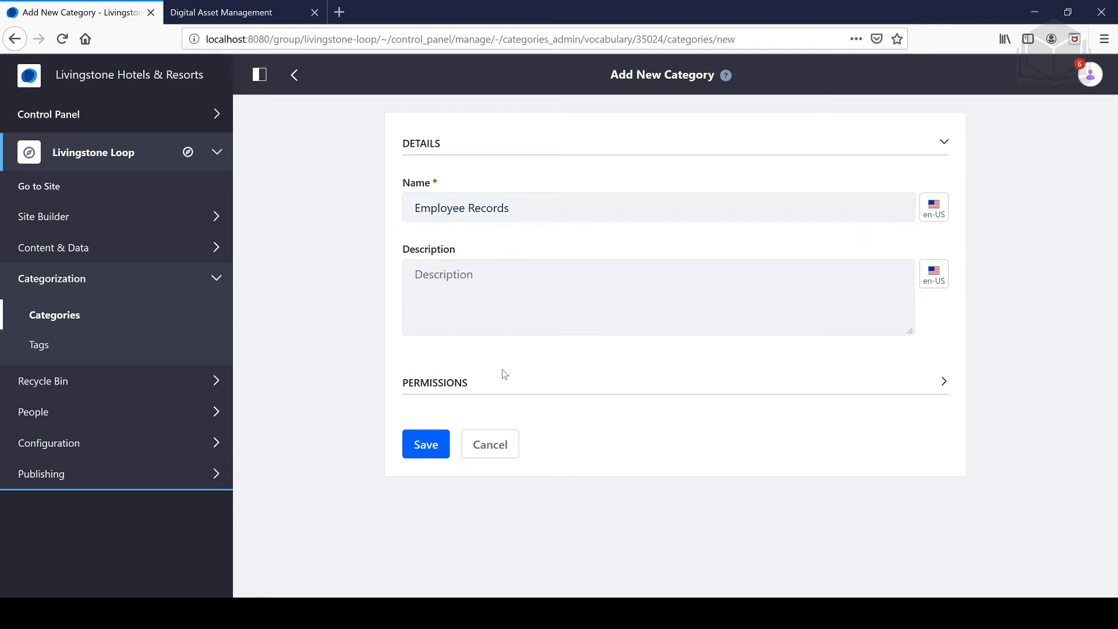
left_click(423, 445)
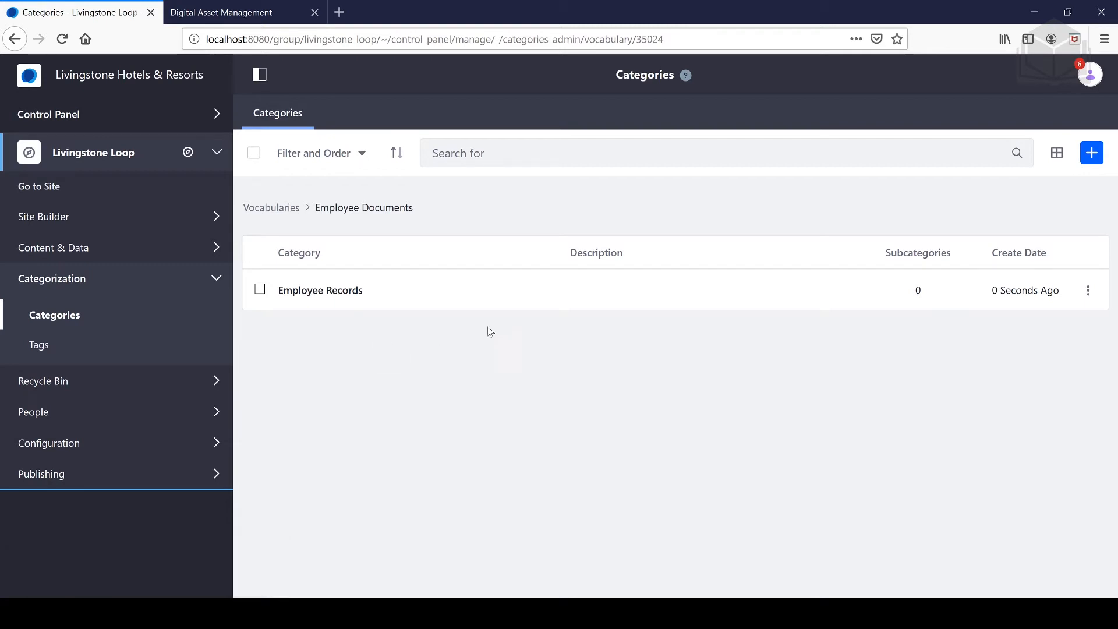
Add two more categories, "Onboarding" and "Legal", to the Employee Documents vocabulary
left_click(1092, 152)
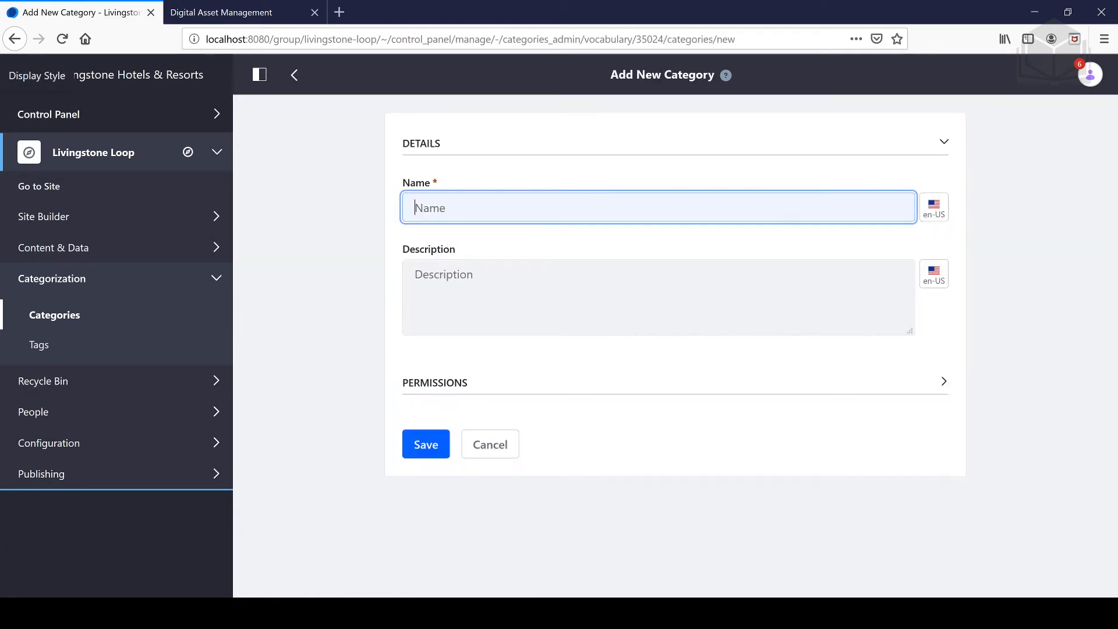
type("Onboarding")
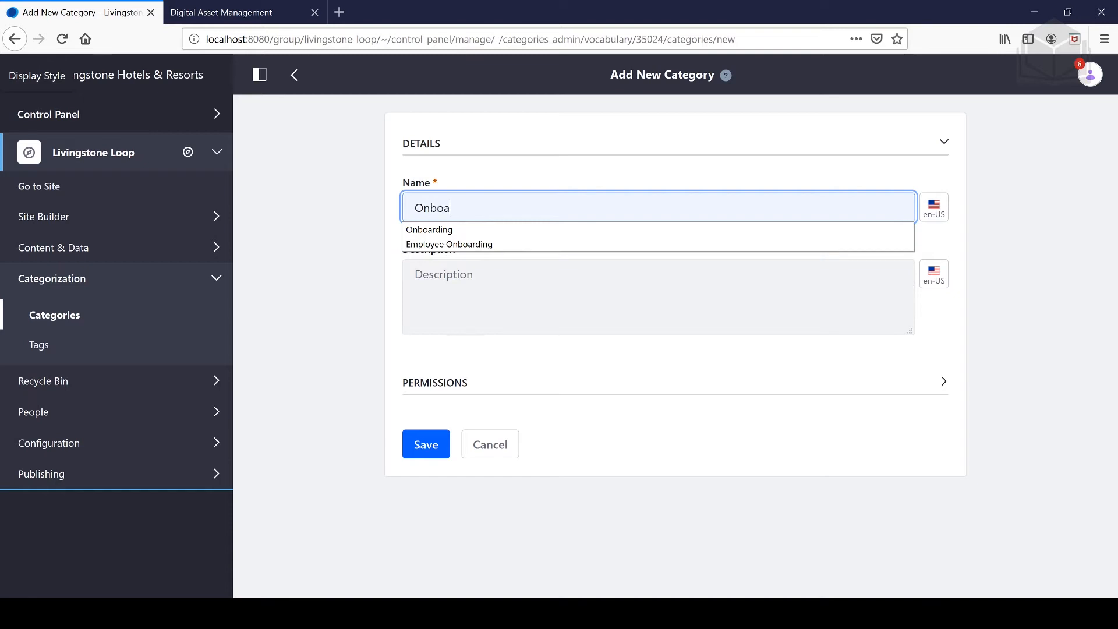
left_click(425, 441)
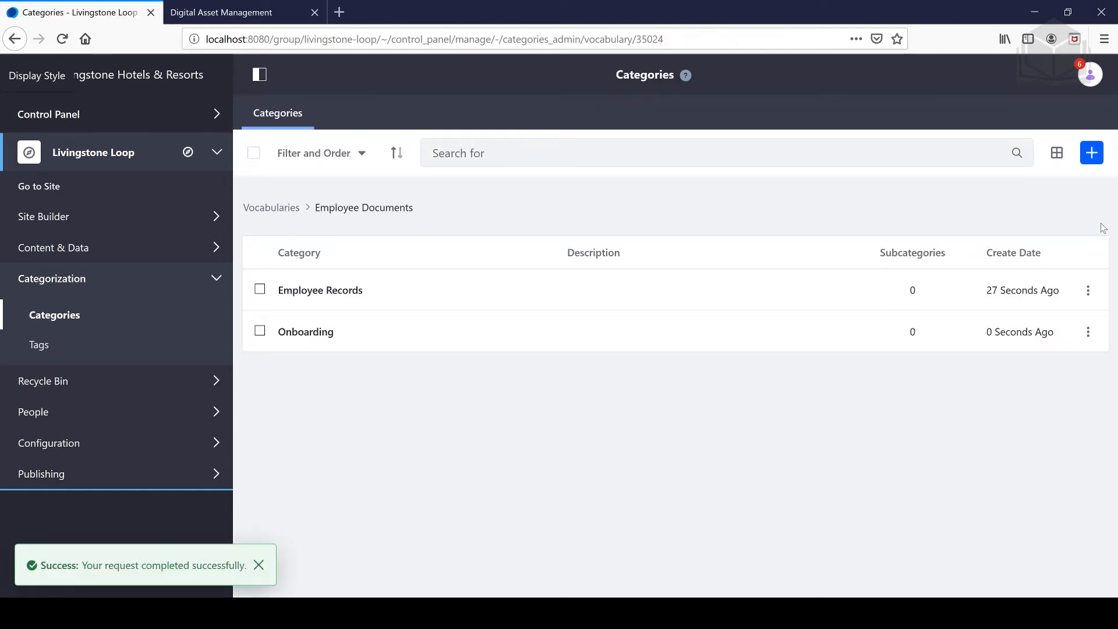
left_click(1091, 153)
type("Legal")
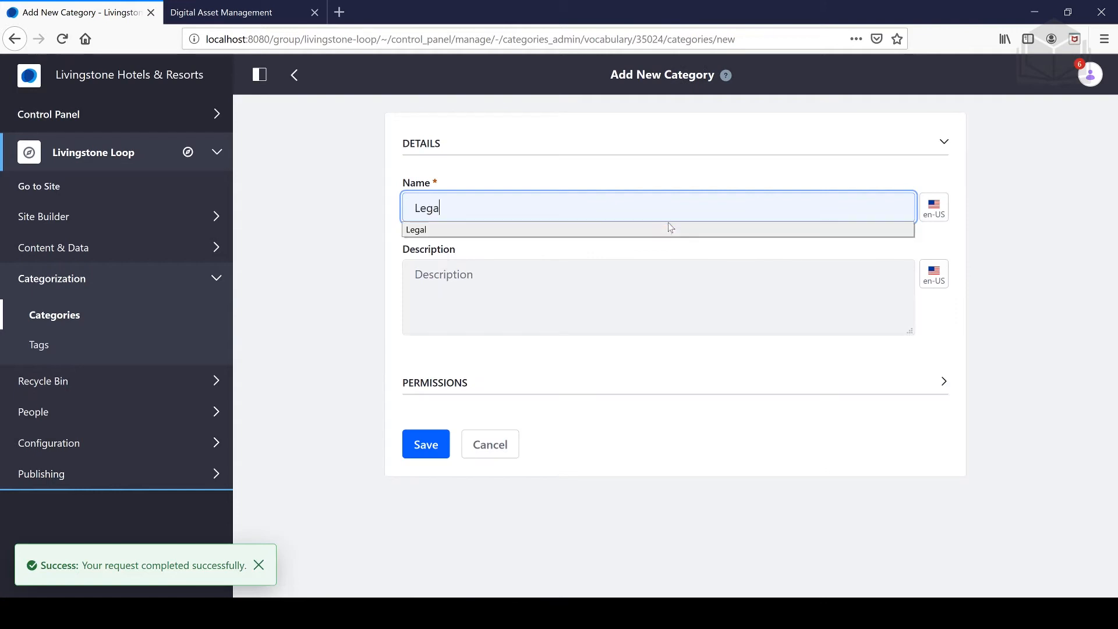
left_click(415, 441)
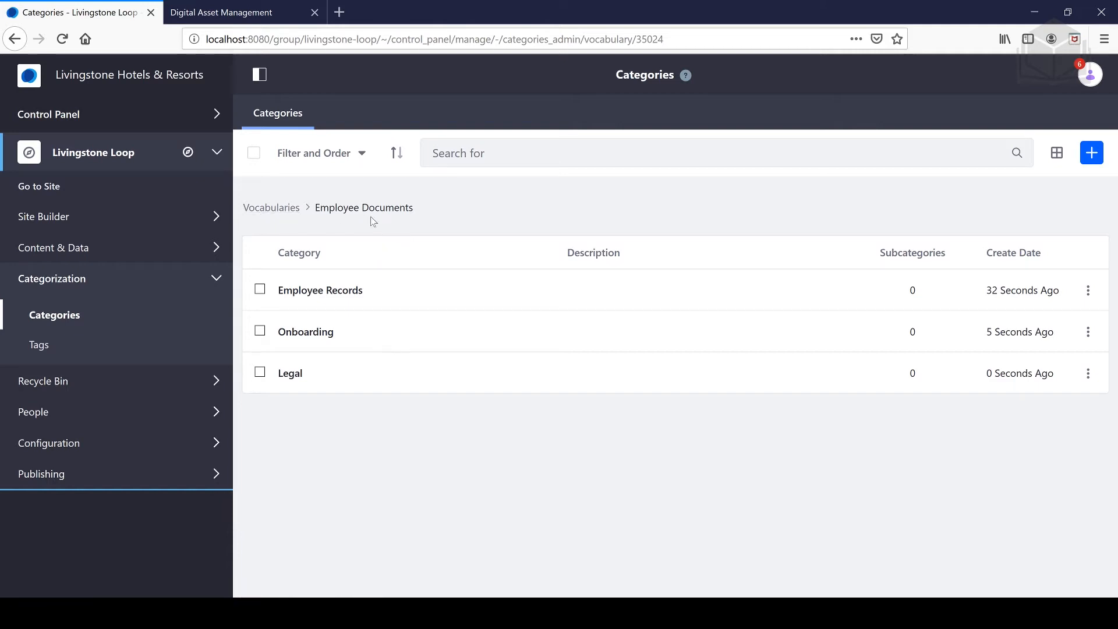
Add a subcategory named "Employee Handbooks" under the Onboarding category
left_click(323, 335)
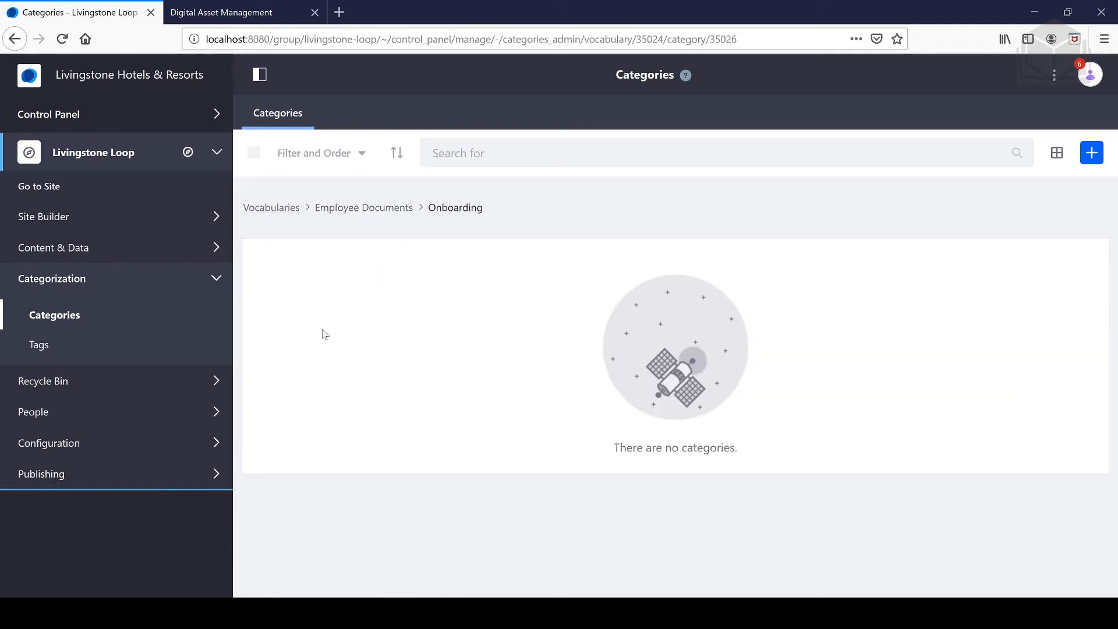
left_click(1083, 154)
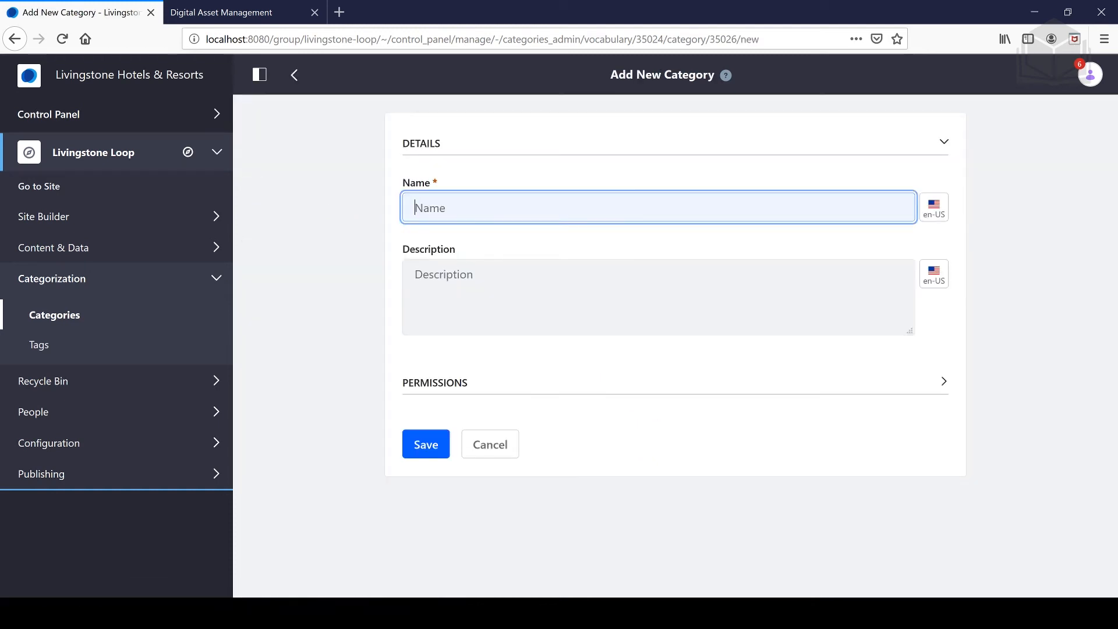
type("Employee H")
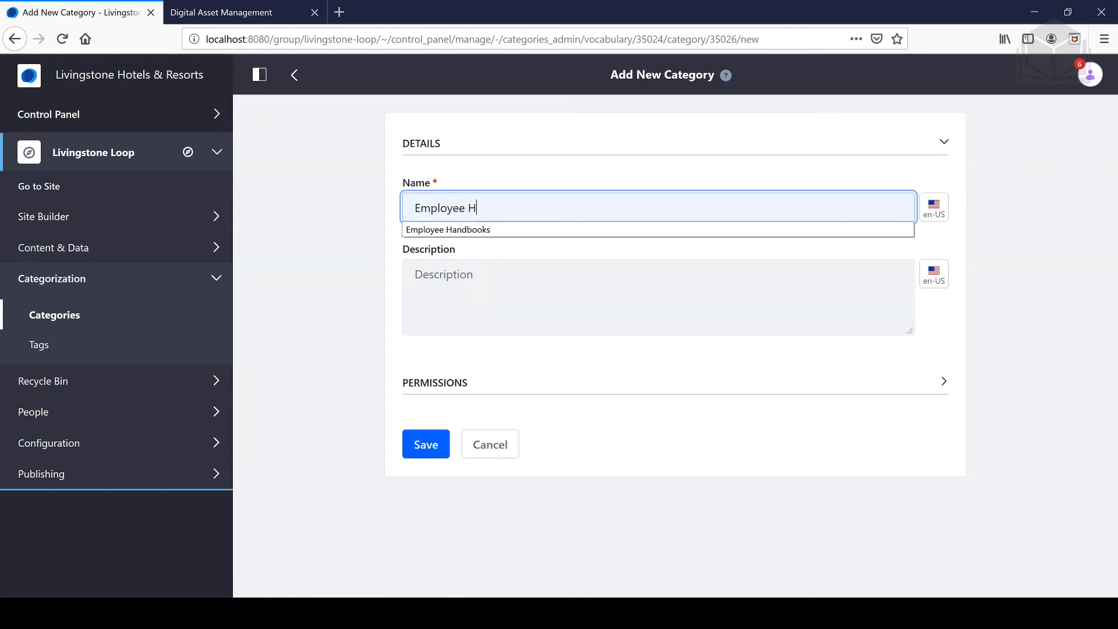
type("andbooks")
left_click(426, 446)
Add a second subcategory named "Job Training" under the Onboarding category
left_click(1092, 153)
type("Job")
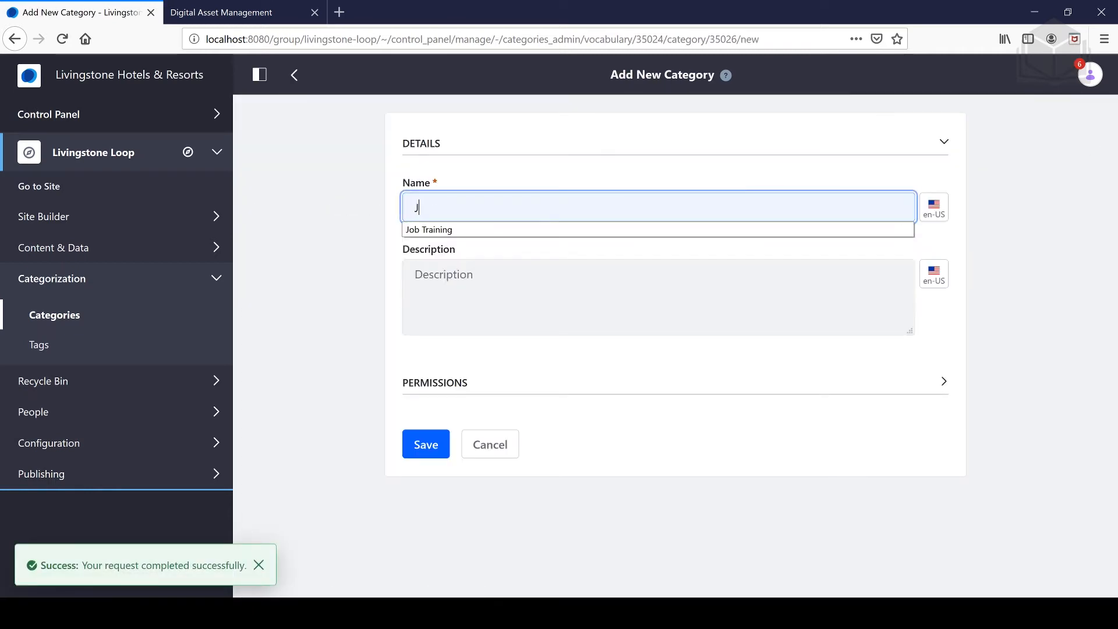
key("Down")
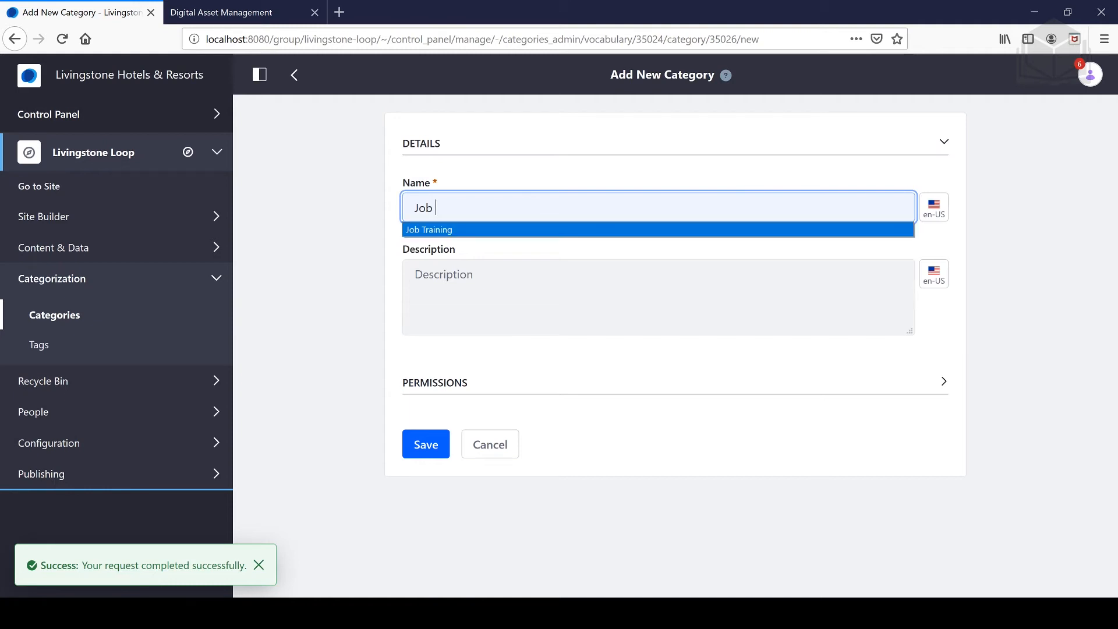
left_click(583, 233)
left_click(408, 452)
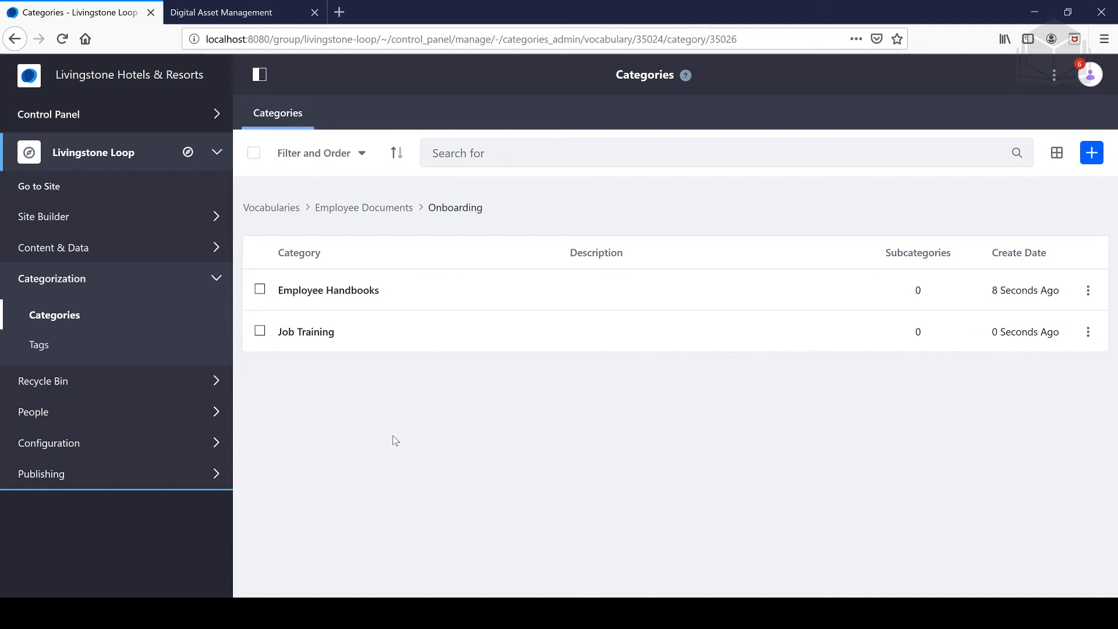
Open the employee record document from Documents and Media for editing and expand its Categorization settings
left_click(41, 259)
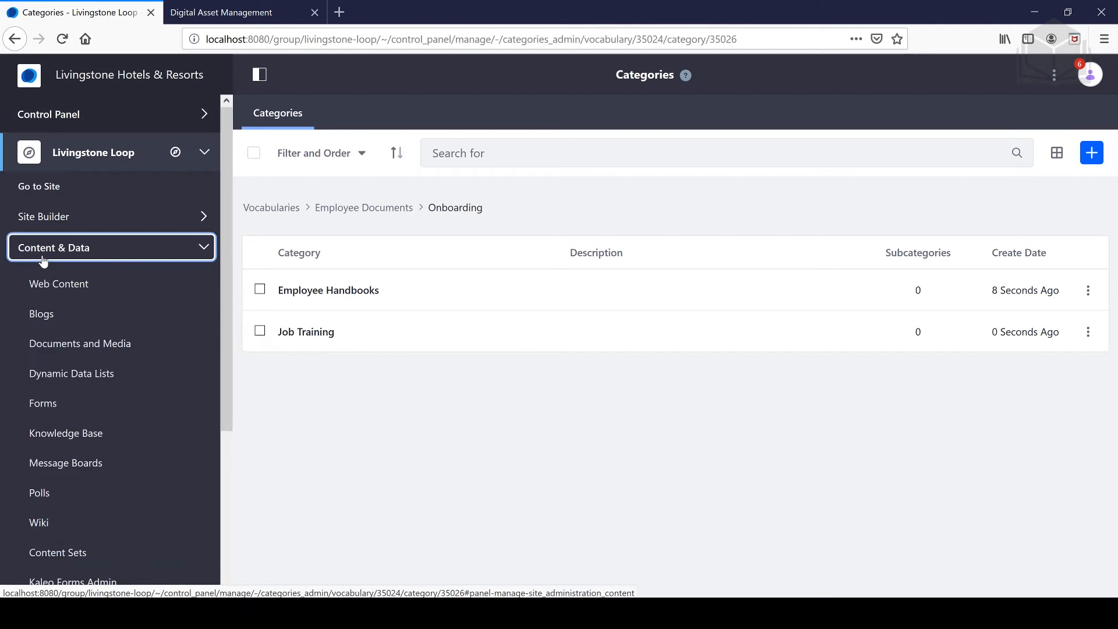
left_click(37, 344)
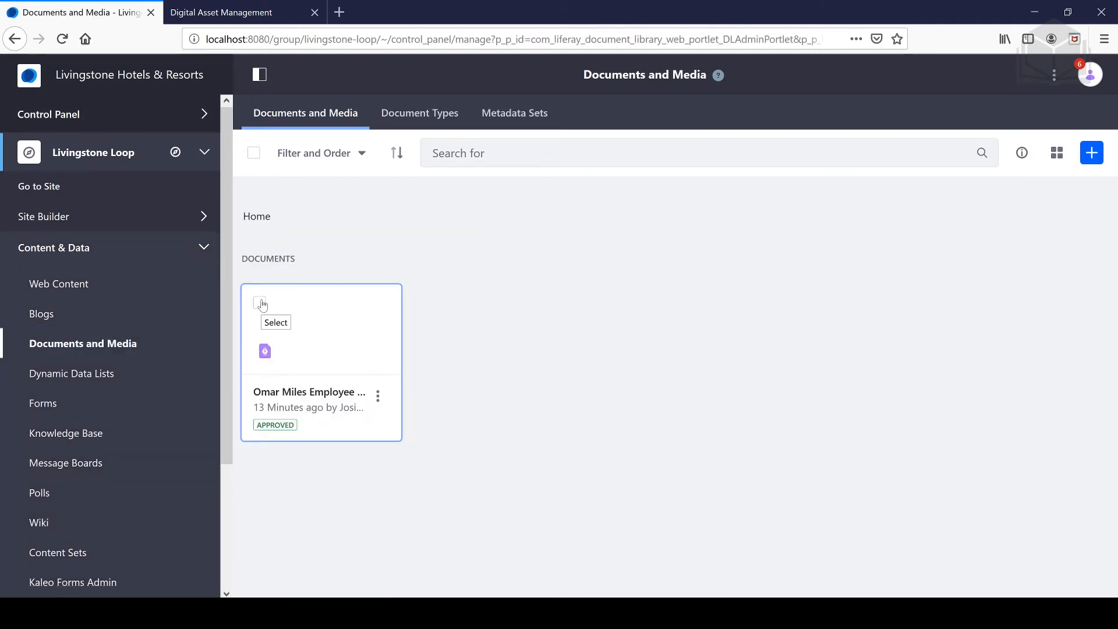
left_click(378, 396)
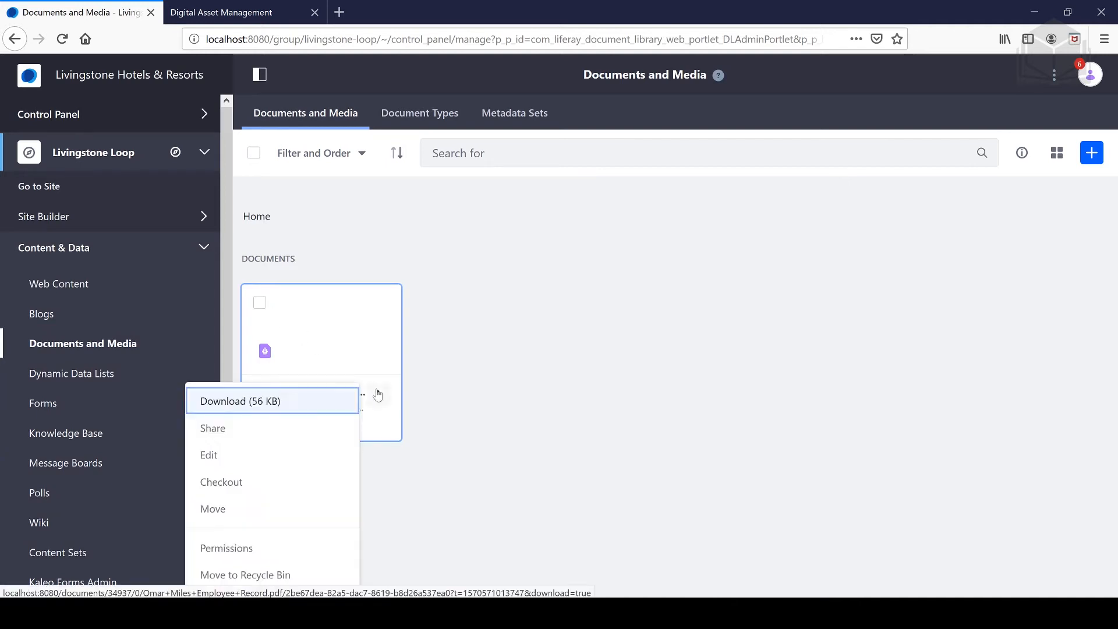
left_click(305, 454)
scroll(312, 412, "down", 5)
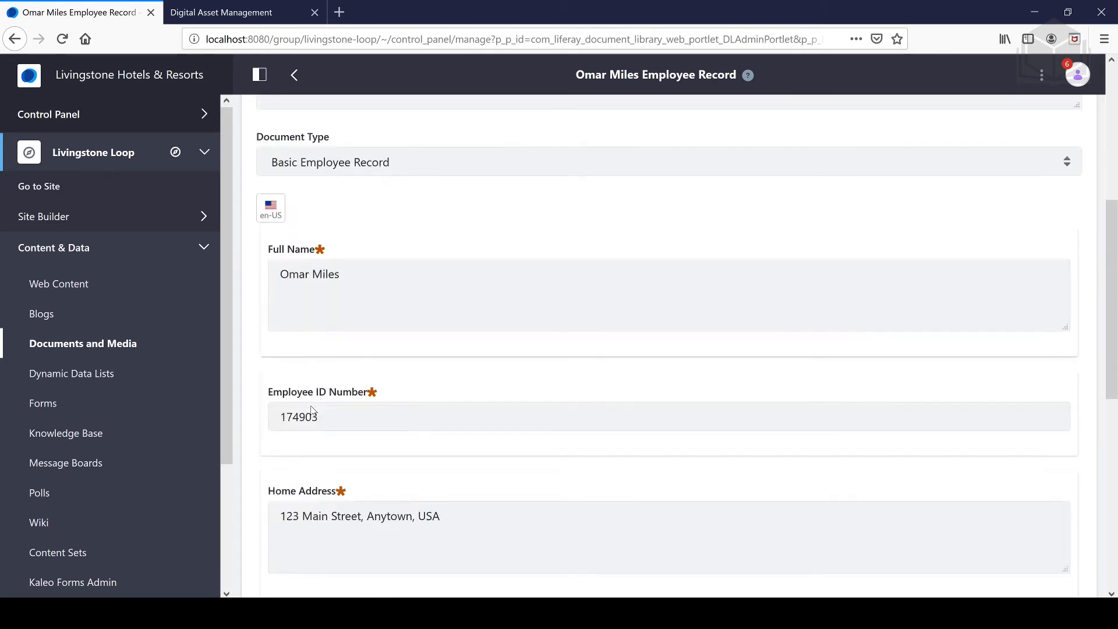
scroll(311, 412, "down", 8)
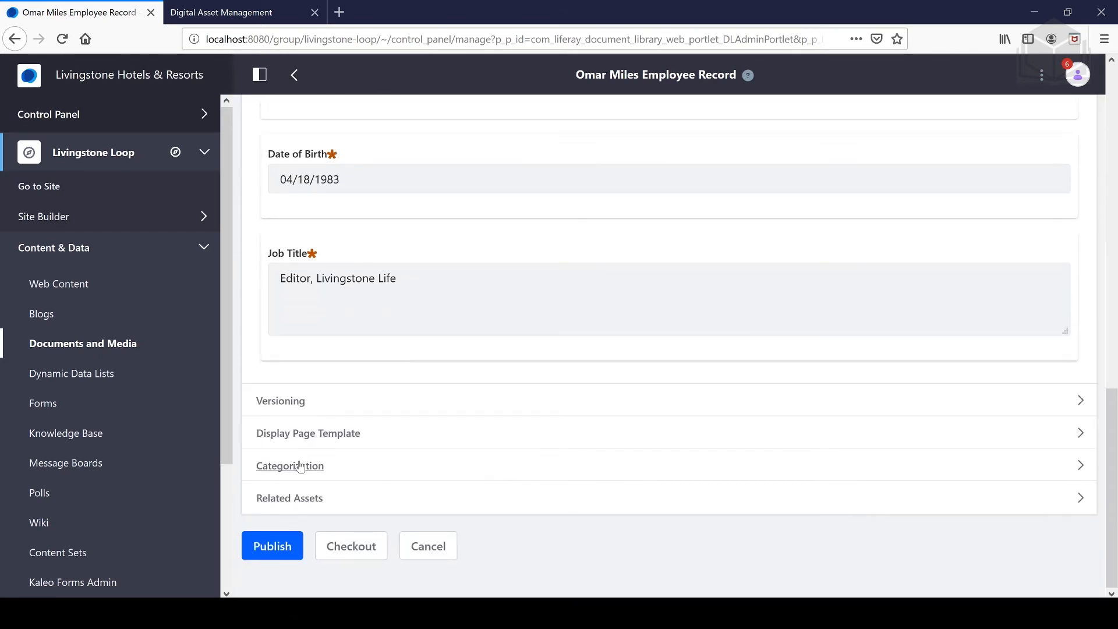
left_click(300, 466)
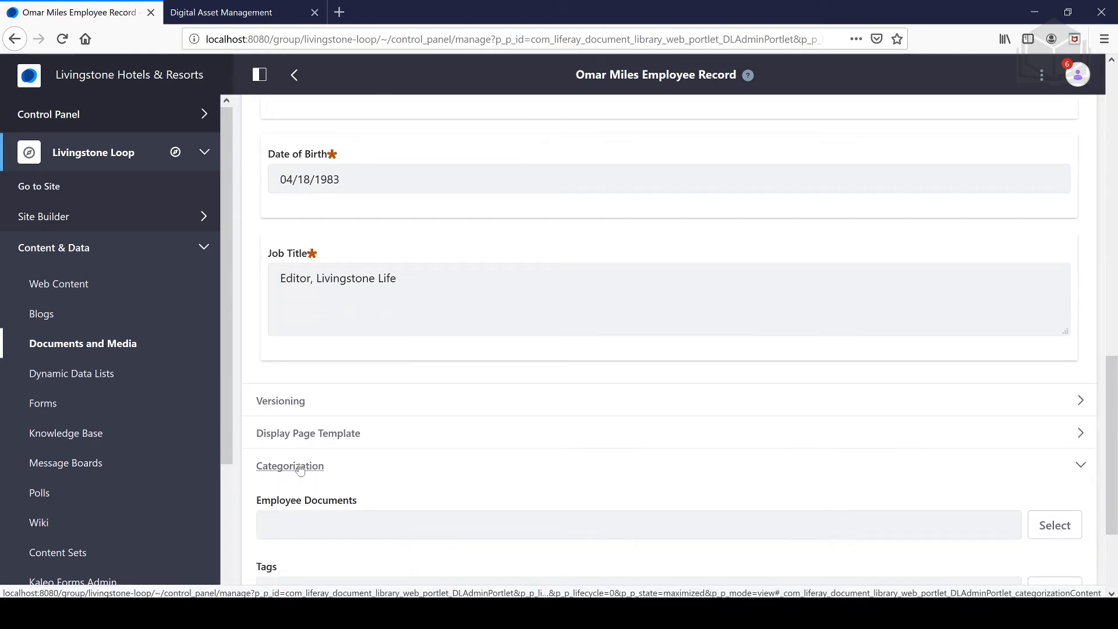
scroll(308, 469, "down", 3)
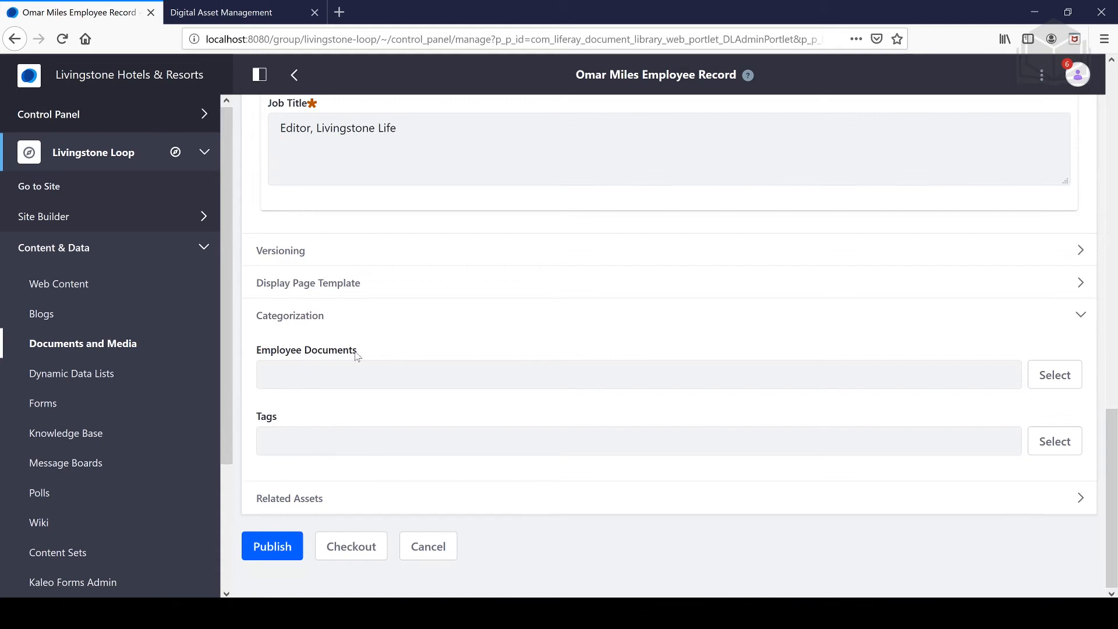
Assign the Employee Records category from the Employee Documents vocabulary to the document
left_click(1059, 377)
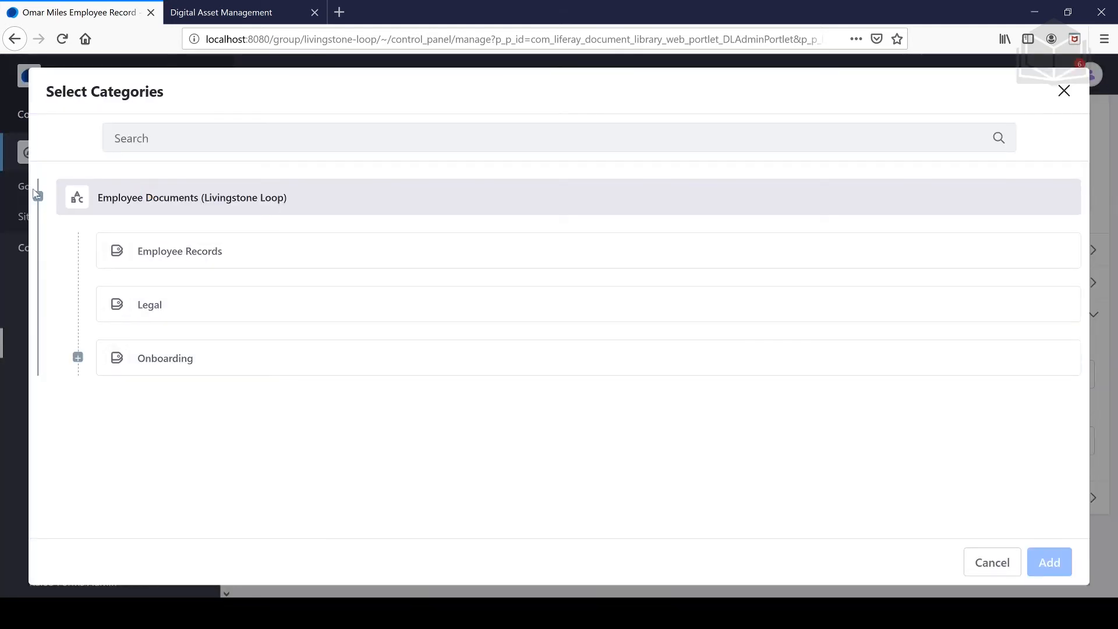
left_click(38, 196)
left_click(38, 197)
left_click(199, 262)
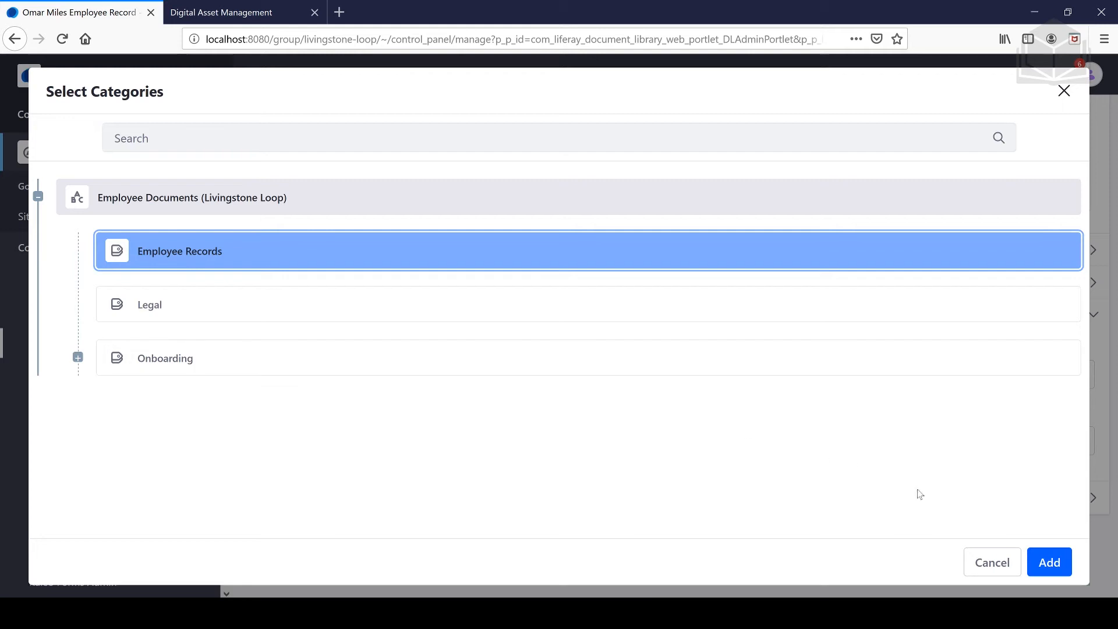
left_click(1069, 565)
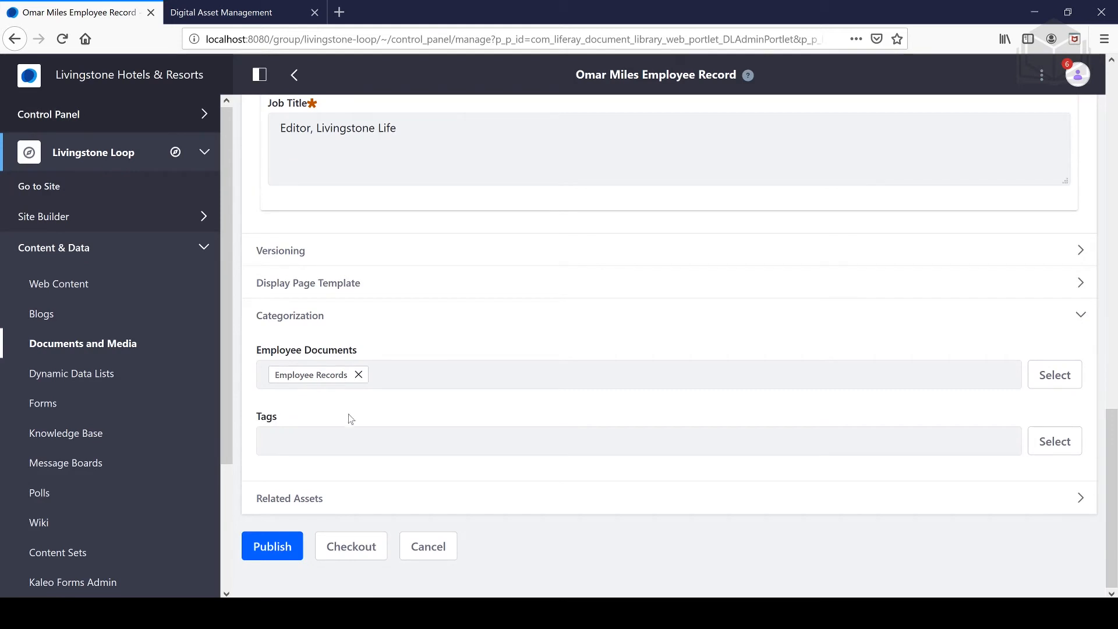
Add the tags "employee" and "employee record" to the document
left_click(351, 434)
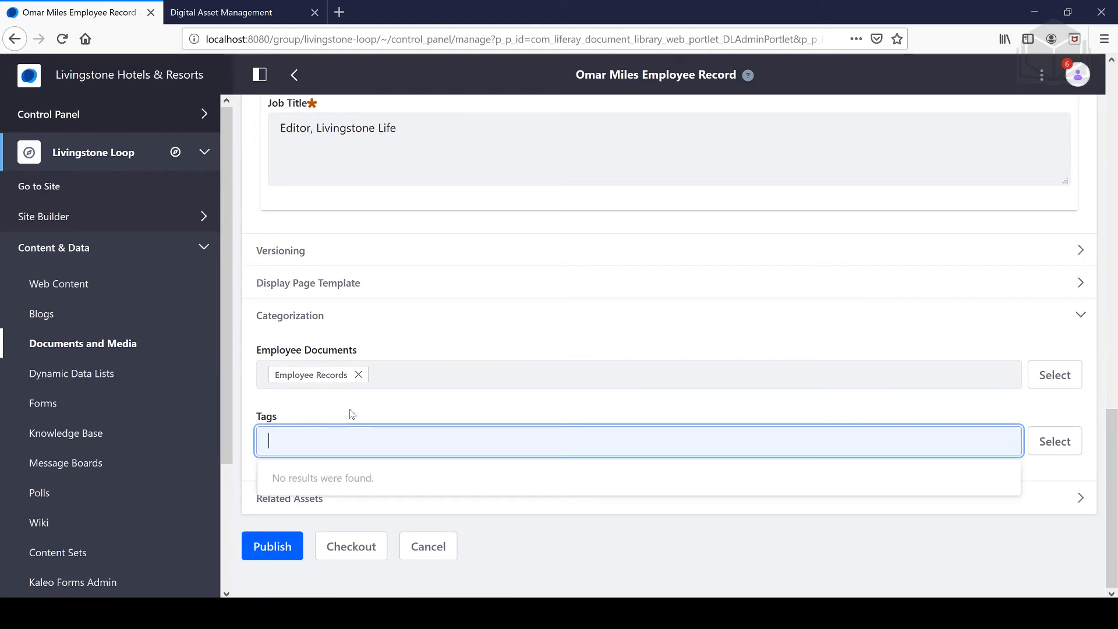
type("employee")
key("Return")
type("employee record")
key("Return")
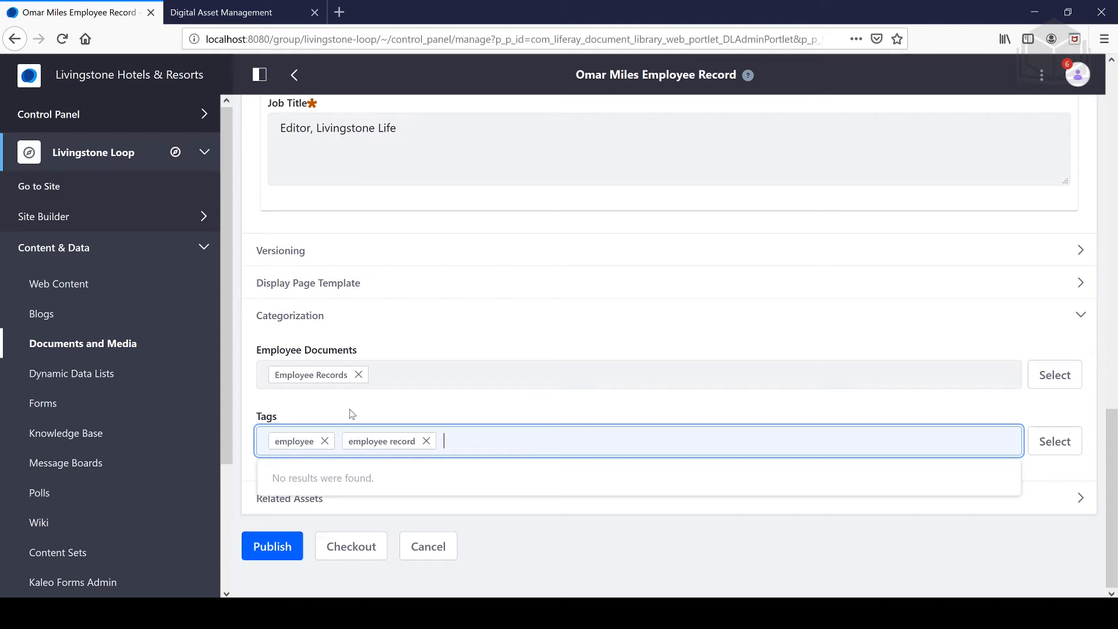
Add the tags "HR" and "livingstone life" to the employee record document and publish it
type("HR")
key("Return")
type("living")
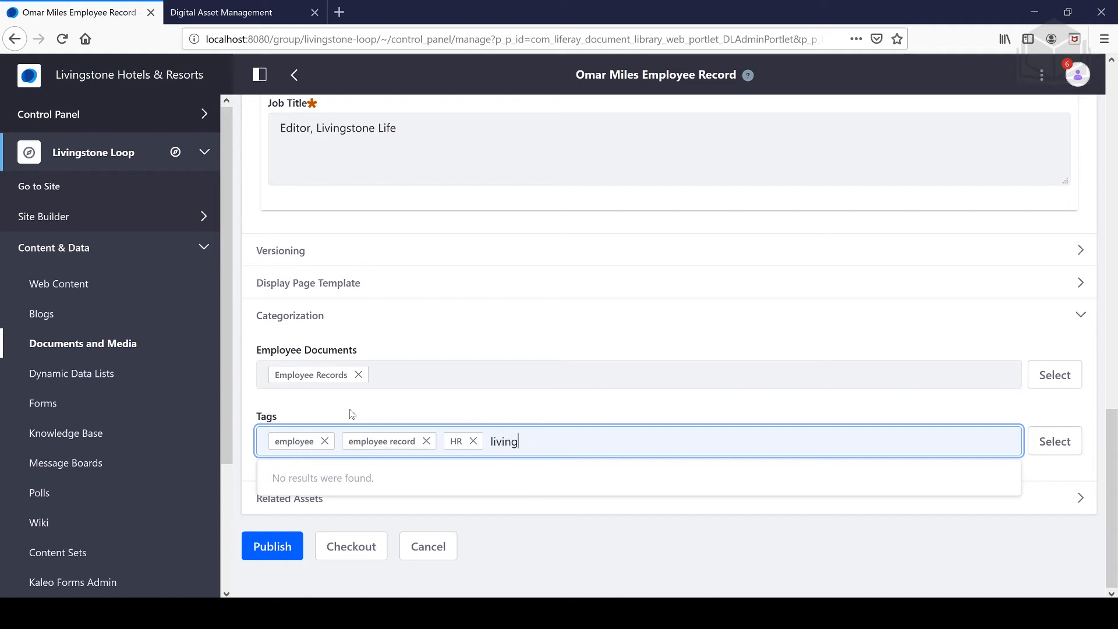
type("stone life")
key("Return")
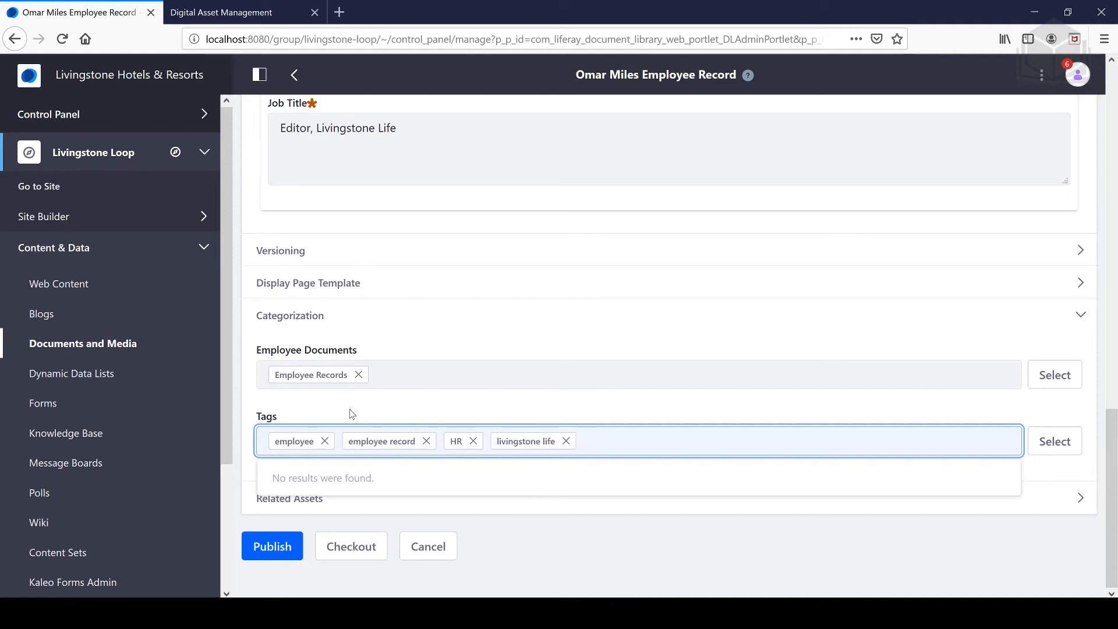
left_click(352, 414)
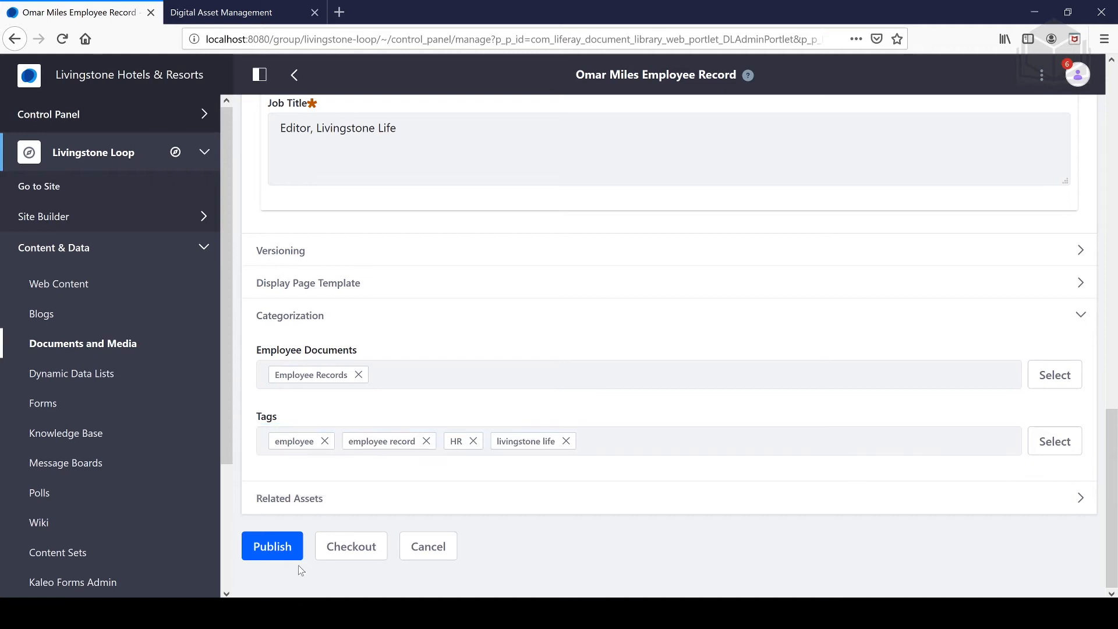
left_click(296, 553)
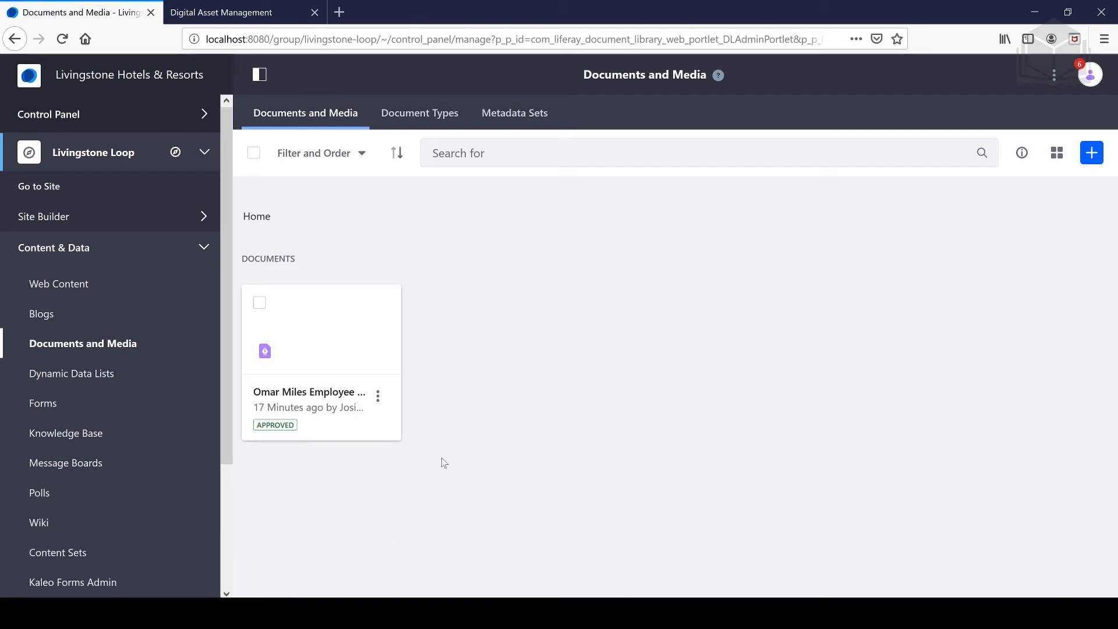
Create a new document in Documents and Media and choose handbook.pdf as its file
left_click(1090, 160)
left_click(967, 82)
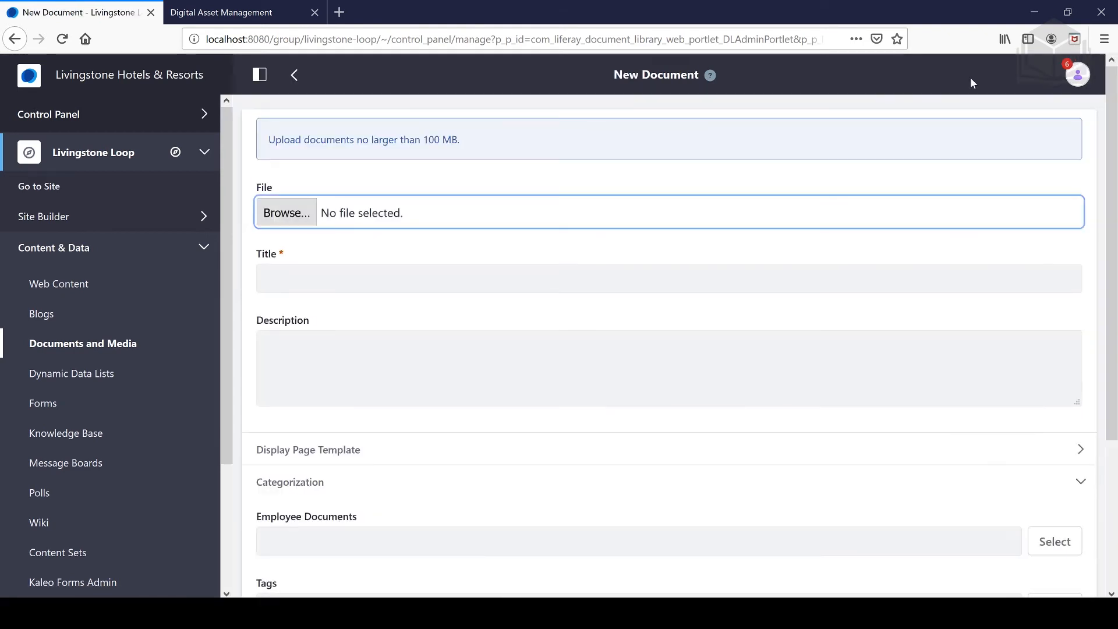
left_click(293, 212)
left_click(739, 144)
left_click(675, 406)
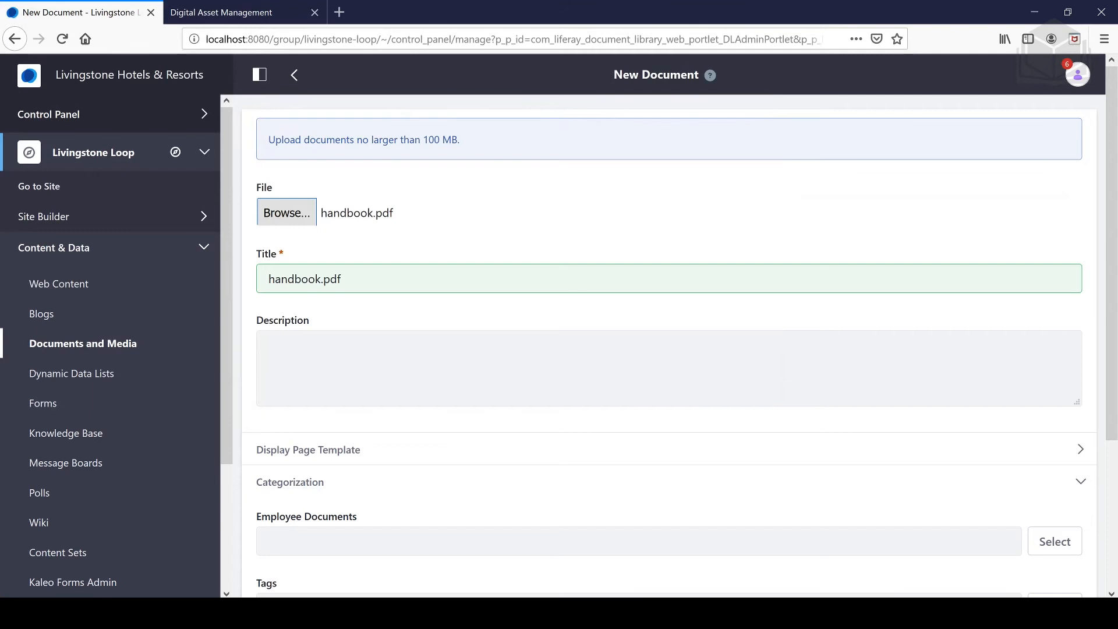
Assign the Onboarding category from the Employee Documents vocabulary to the new handbook.pdf document
scroll(544, 379, "down", 3)
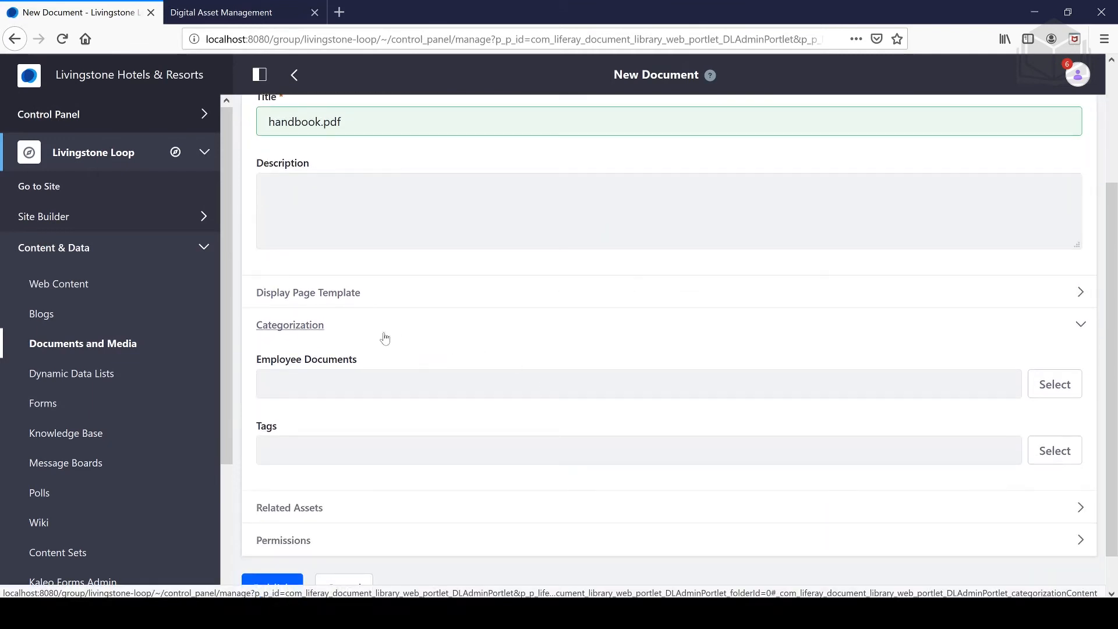
left_click(304, 325)
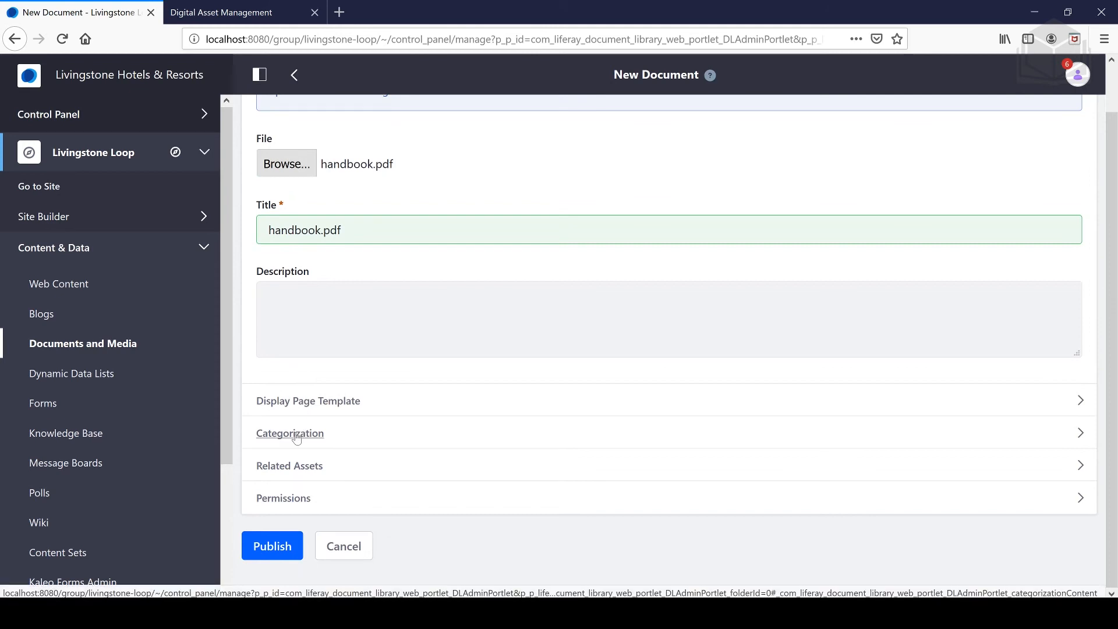
left_click(296, 434)
scroll(382, 431, "down", 3)
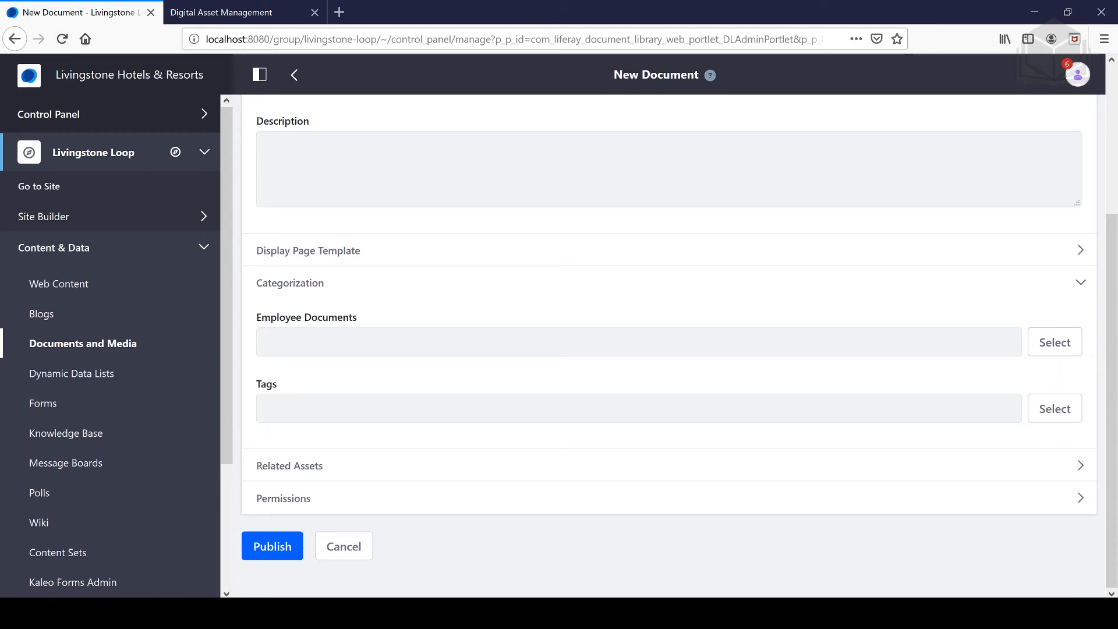
left_click(1051, 345)
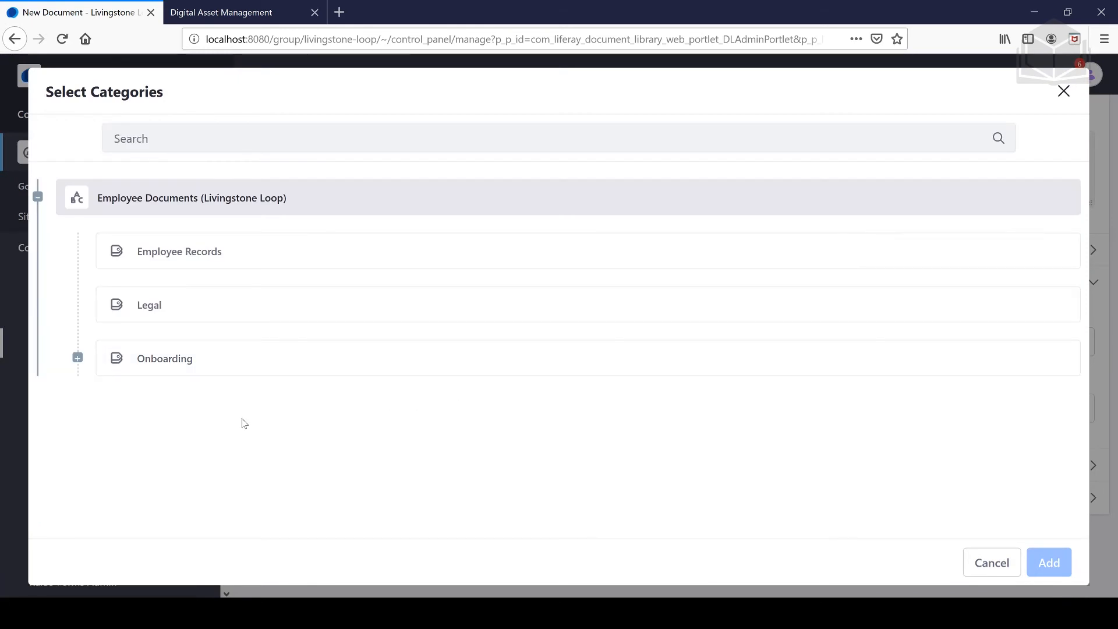
left_click(180, 362)
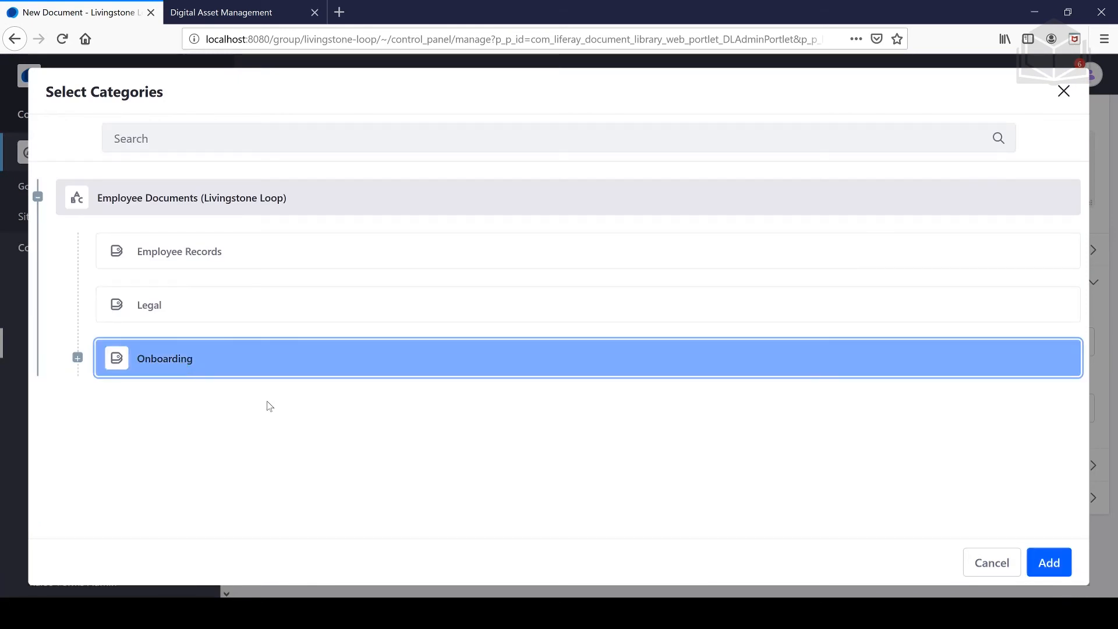
left_click(1052, 563)
Add the tags "employee" and "employee handbook" to the handbook.pdf document
key("Tab")
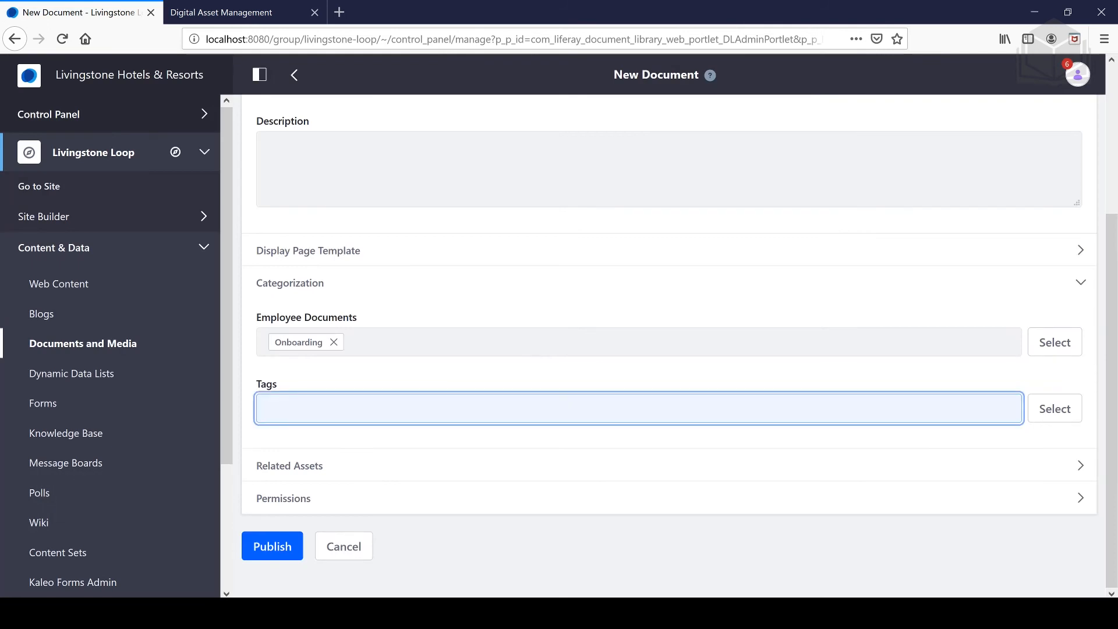
type("emp")
type("ee")
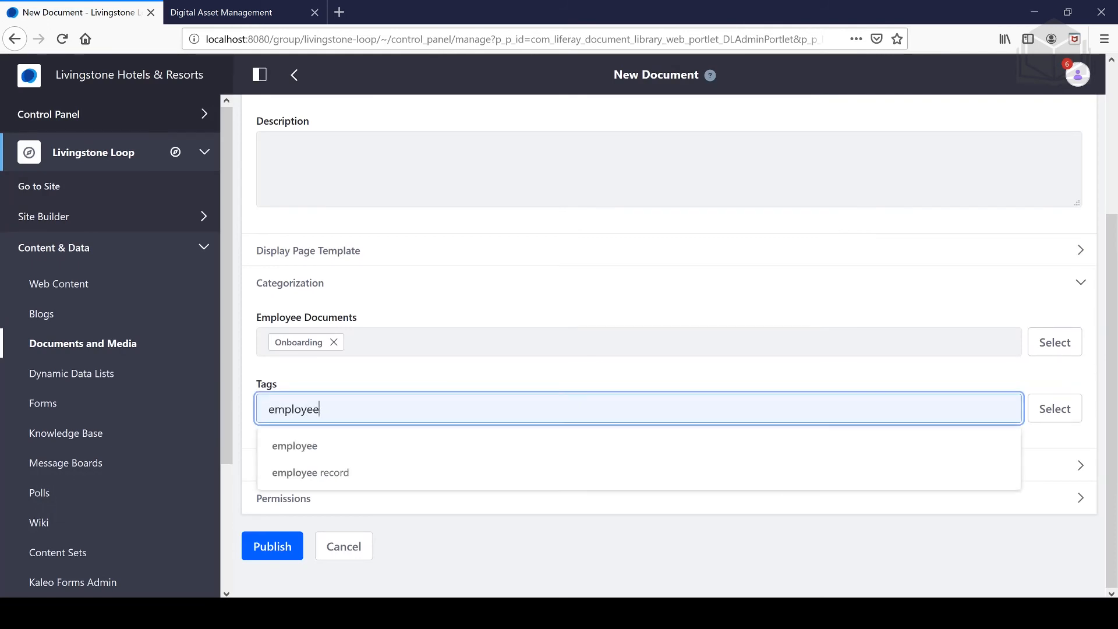
key("Return")
type("empl")
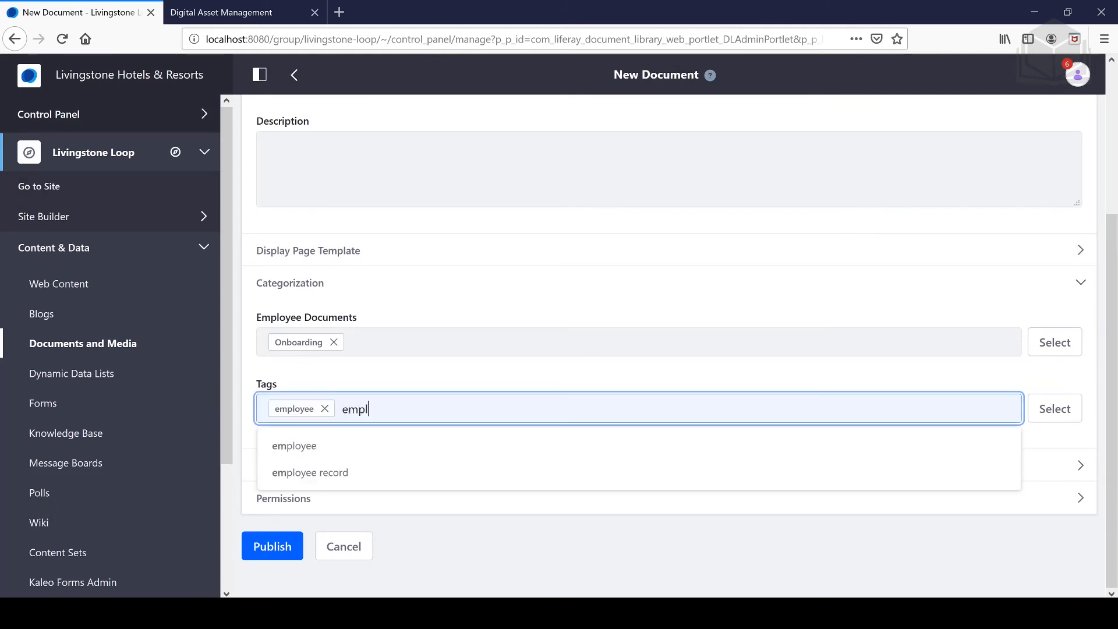
type("oyee handbo")
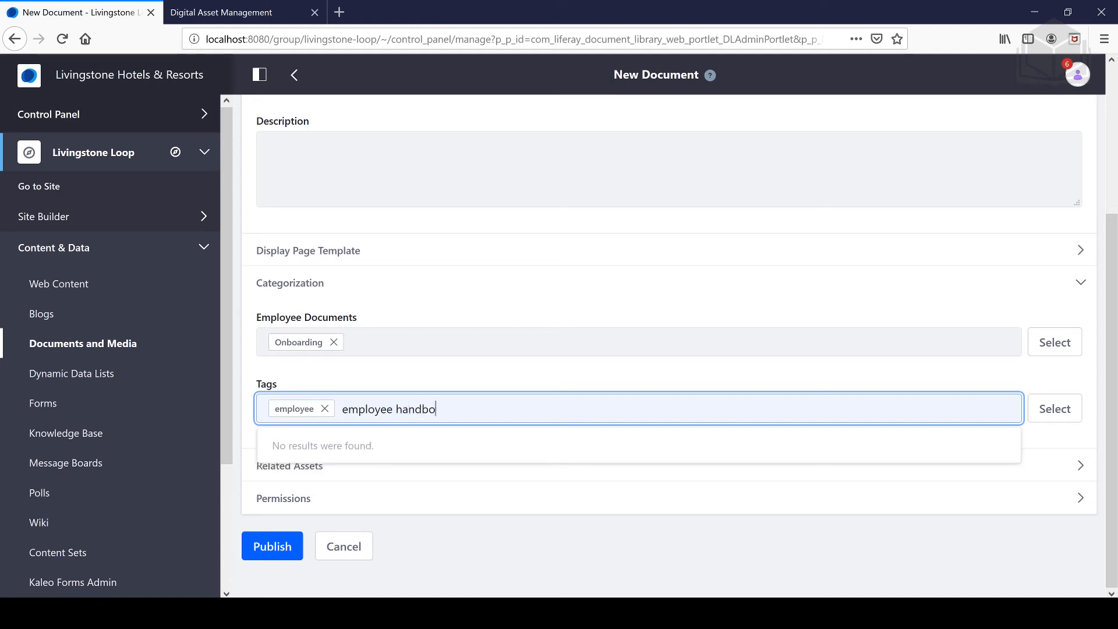
type("ok")
key("Return")
Add the tags "HR" and "livingstone" to the handbook.pdf document and publish it
type("HR")
key("Return")
type("livingstone")
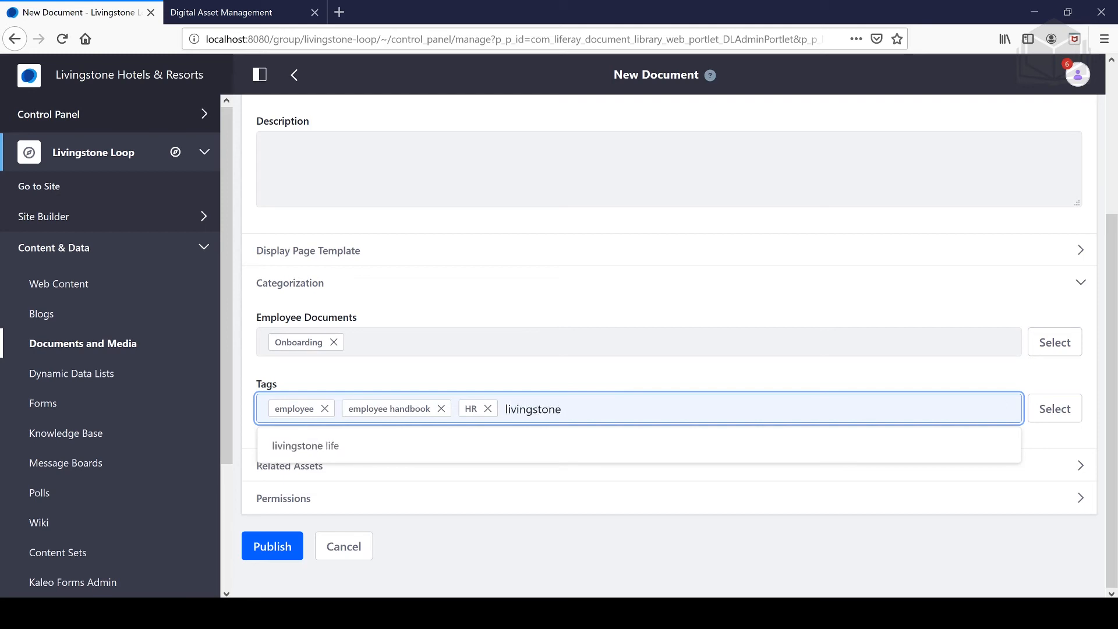
key("Return")
left_click(738, 370)
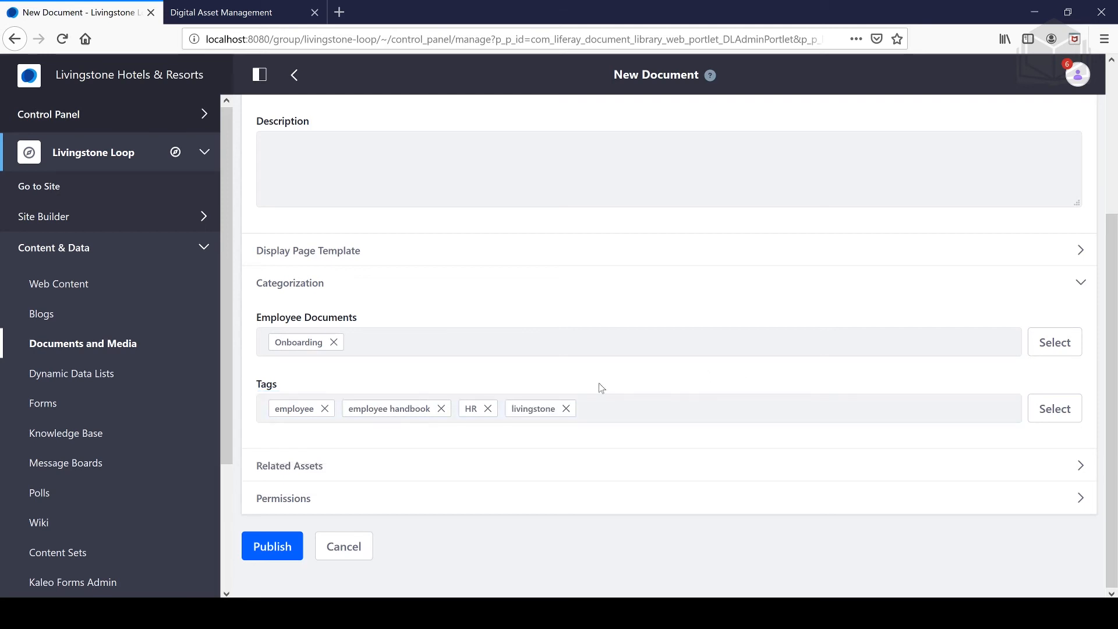
left_click(280, 553)
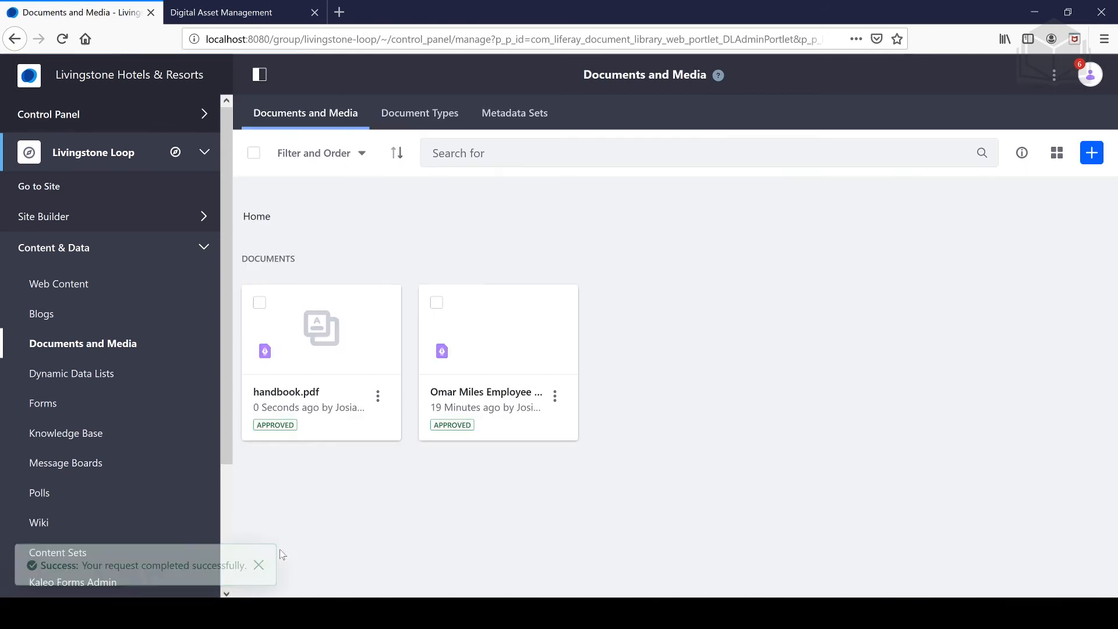
Reopen the employee record document to review its assigned category and tags, and leave without making changes
left_click(555, 396)
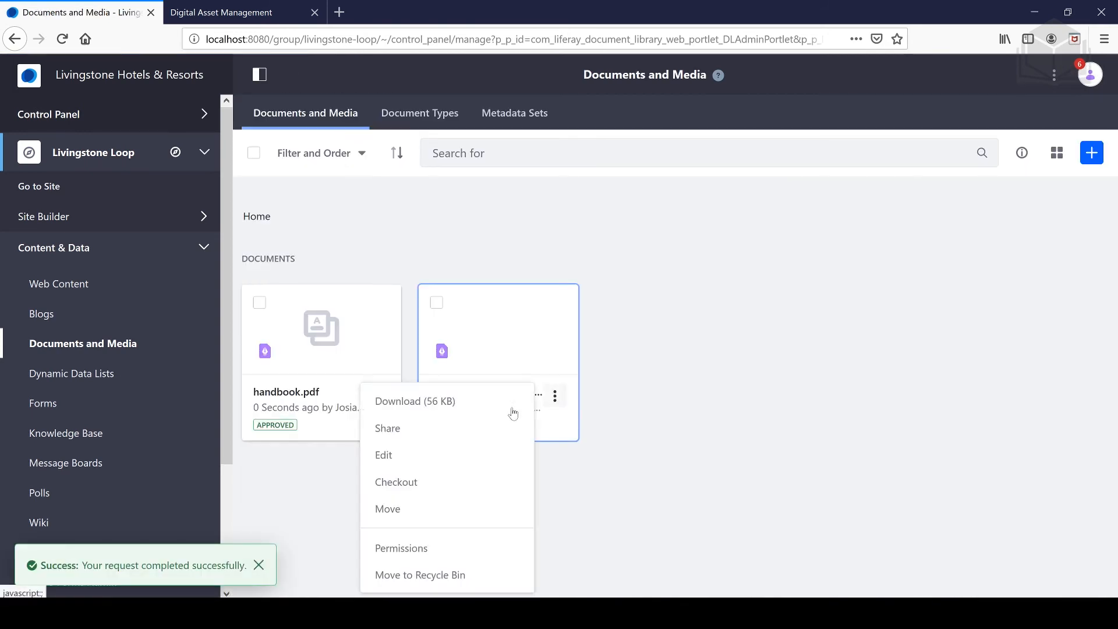
left_click(413, 449)
scroll(529, 419, "down", 15)
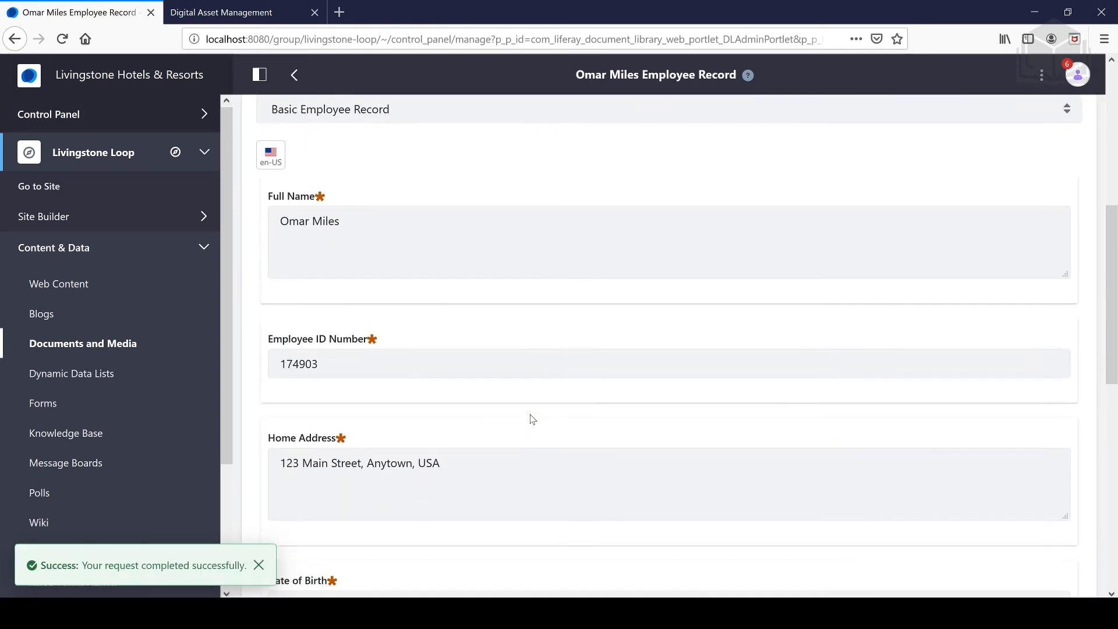
scroll(528, 420, "down", 3)
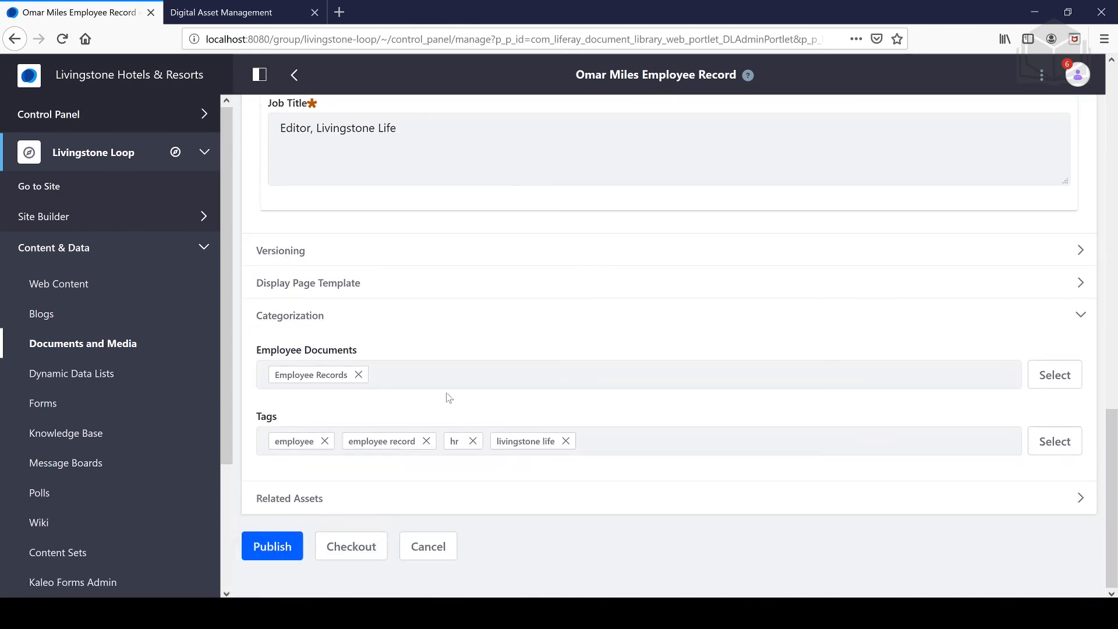
left_click(438, 545)
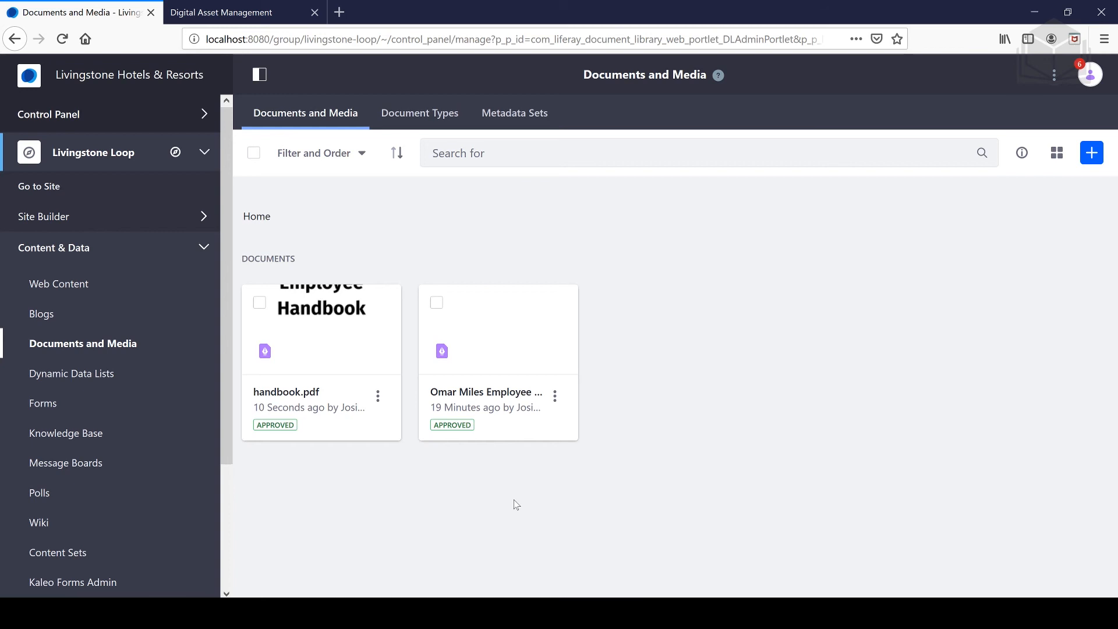
Open the virtual instance scope TensorFlow Image Auto Tagging configuration in the Assets section of System Settings
left_click(57, 114)
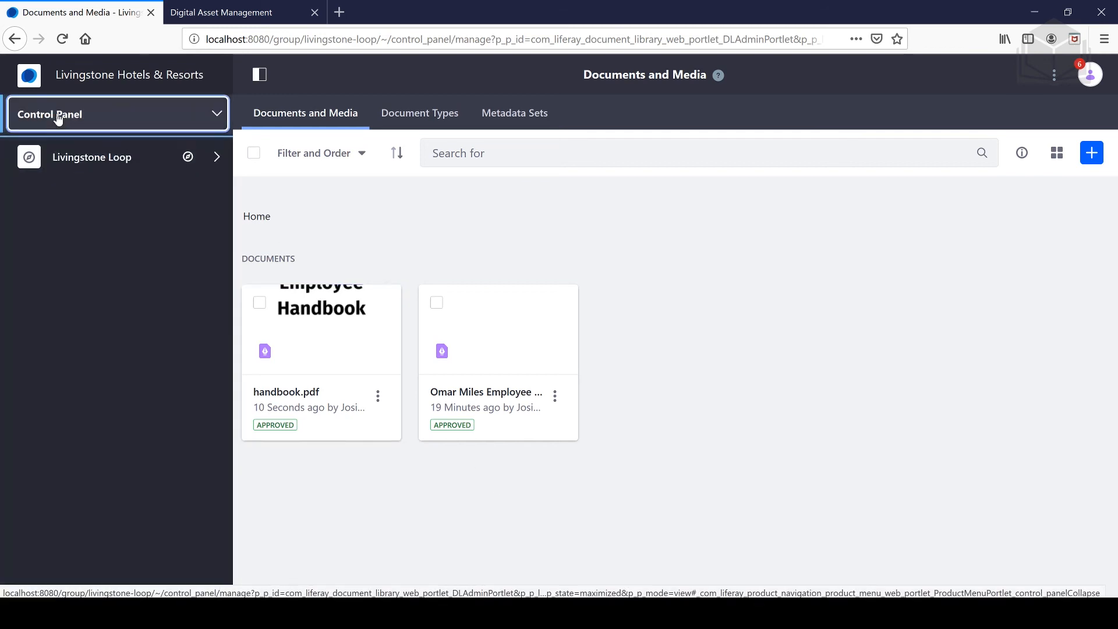
left_click(46, 244)
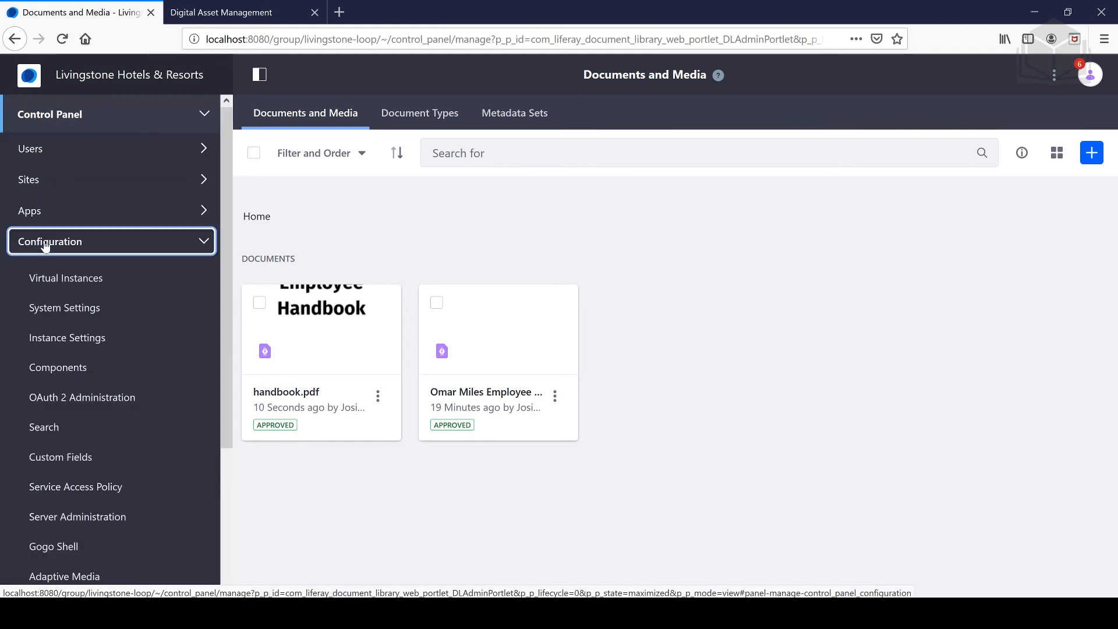
left_click(45, 313)
key("ctrl+f")
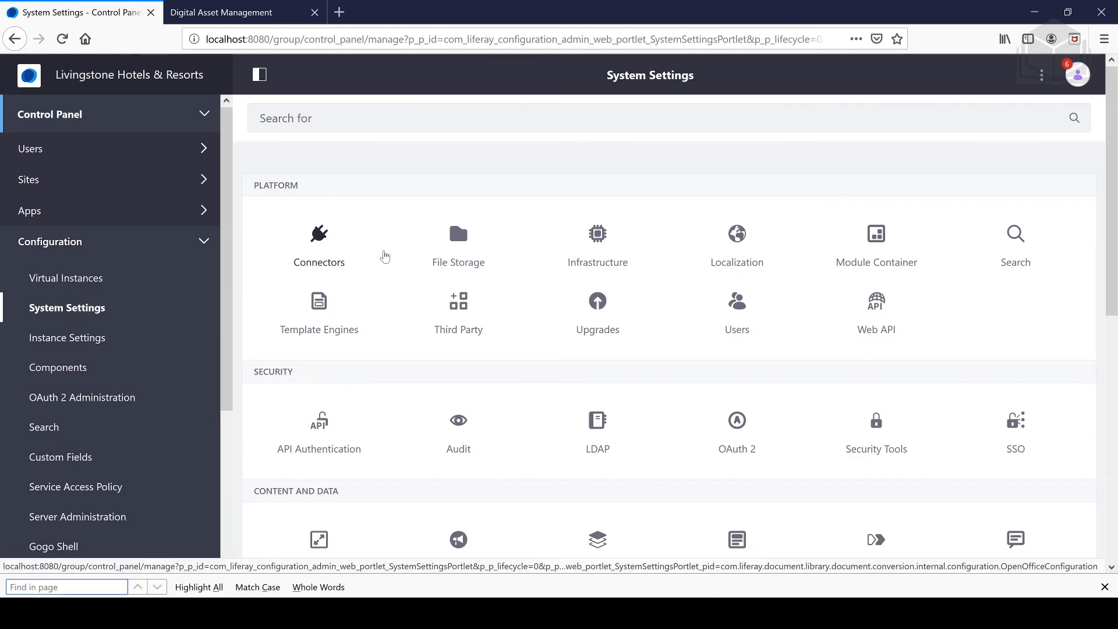
scroll(385, 256, "down", 3)
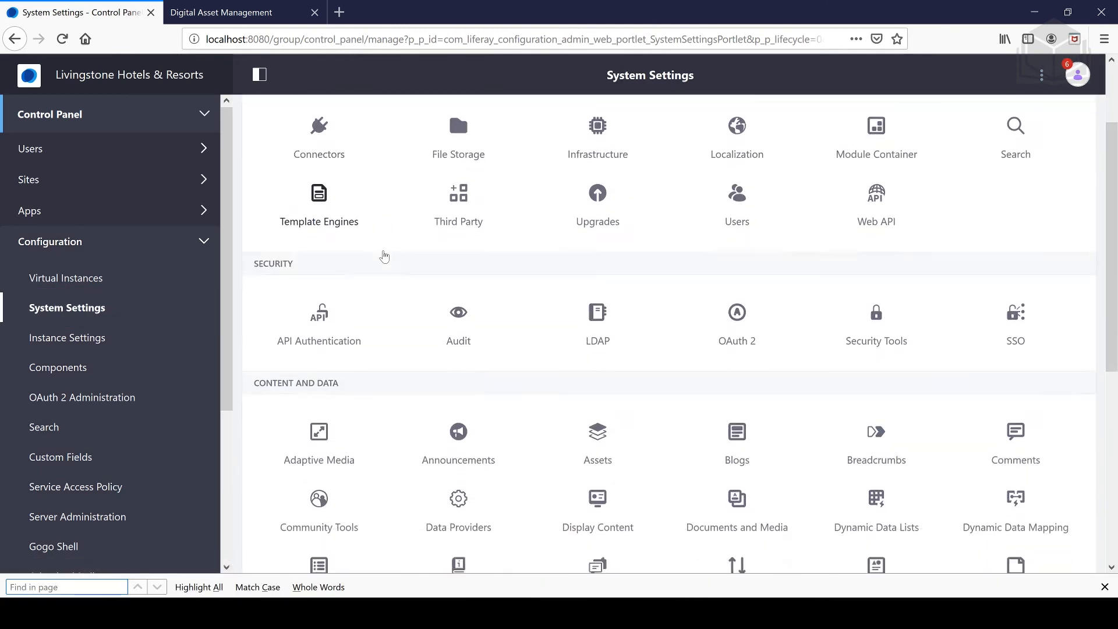
left_click(595, 382)
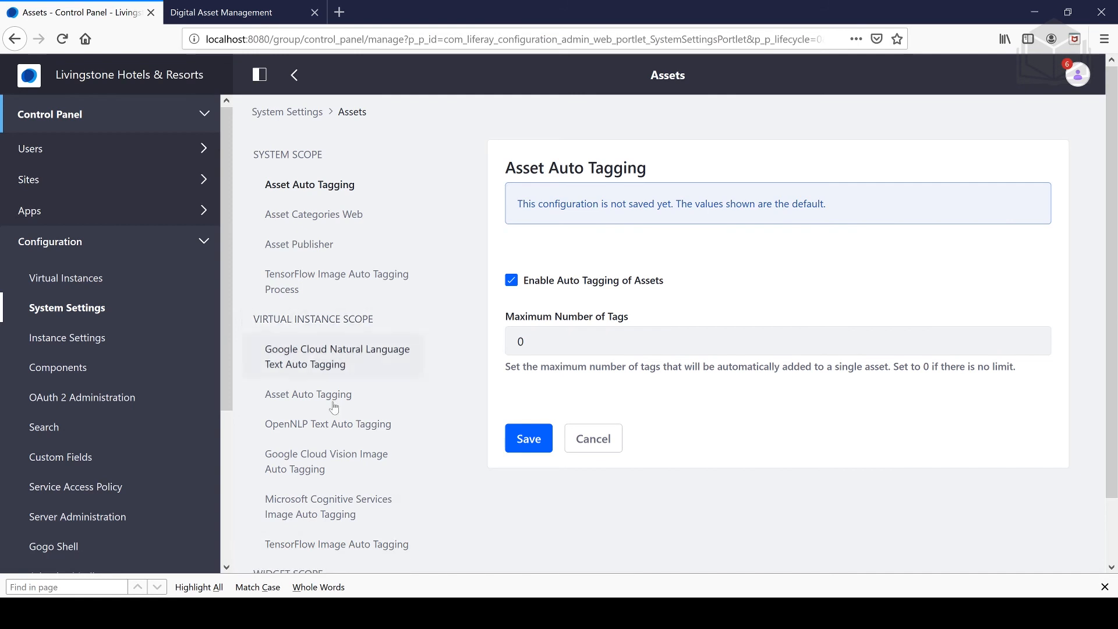
left_click(330, 547)
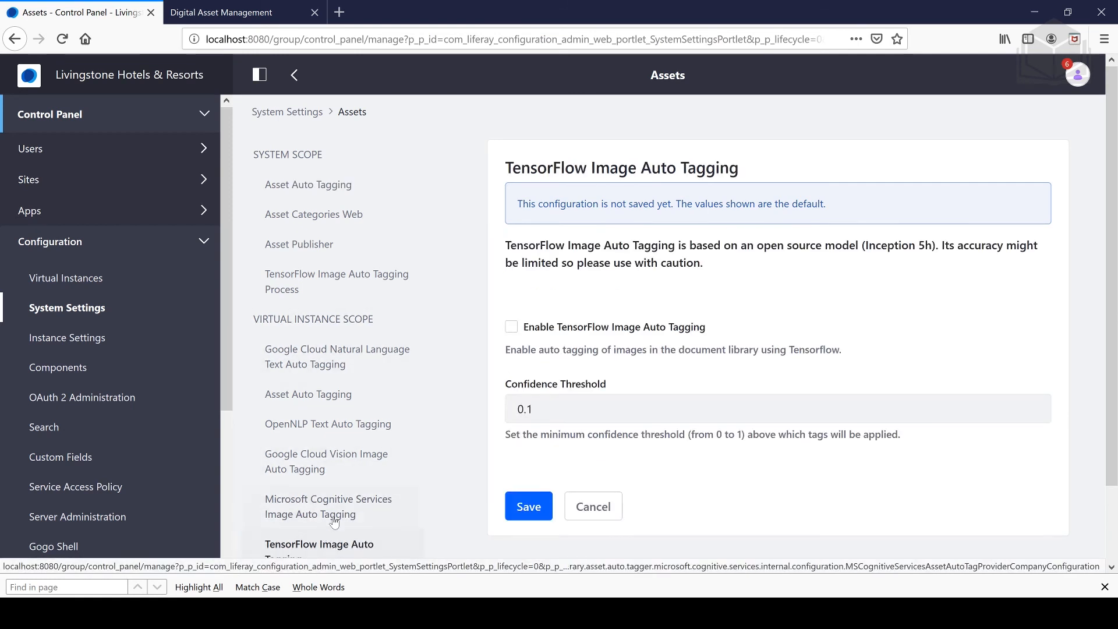
Enable TensorFlow Image Auto Tagging with a confidence threshold of 0.5 and save the configuration
left_click(512, 327)
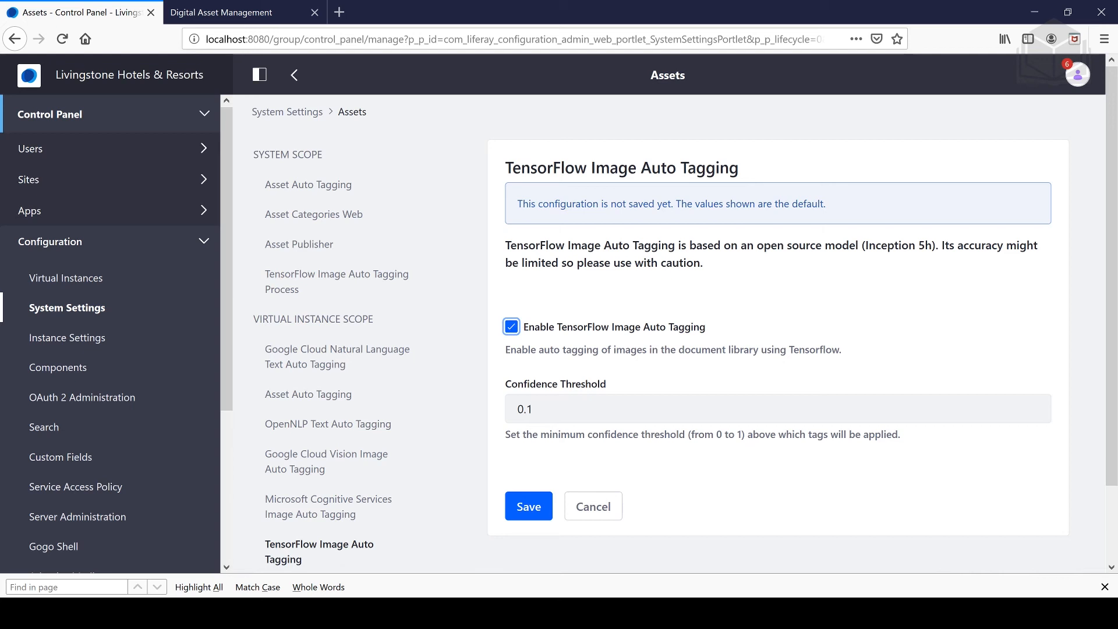
left_click(534, 409)
type("5")
left_click(585, 364)
left_click(529, 508)
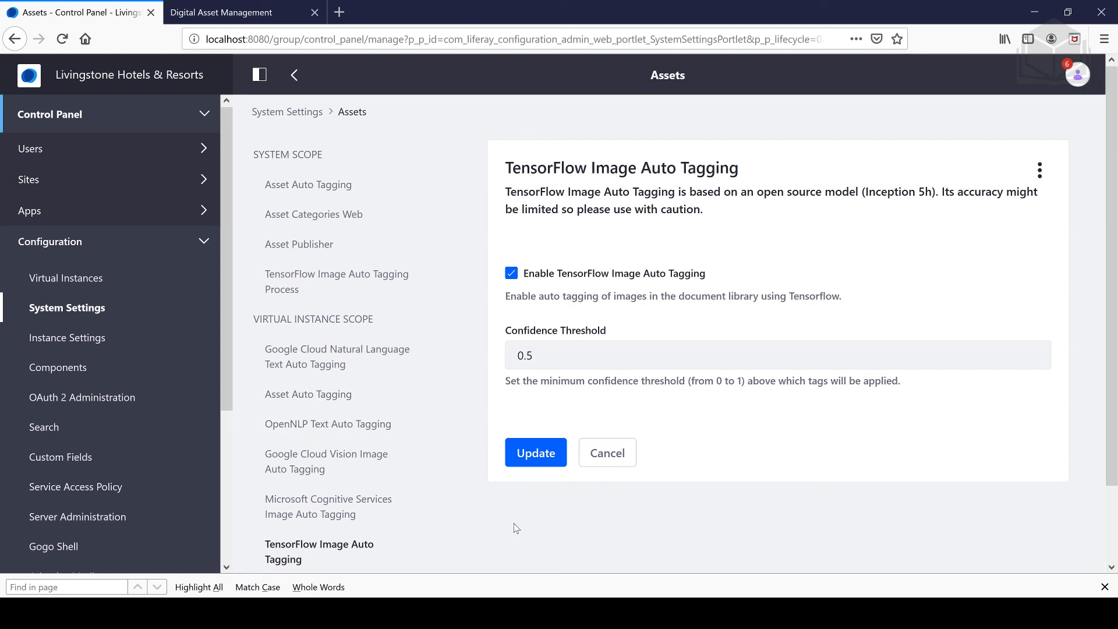
Set the OpenNLP Text Auto Tagging confidence threshold to 0.5
left_click(345, 425)
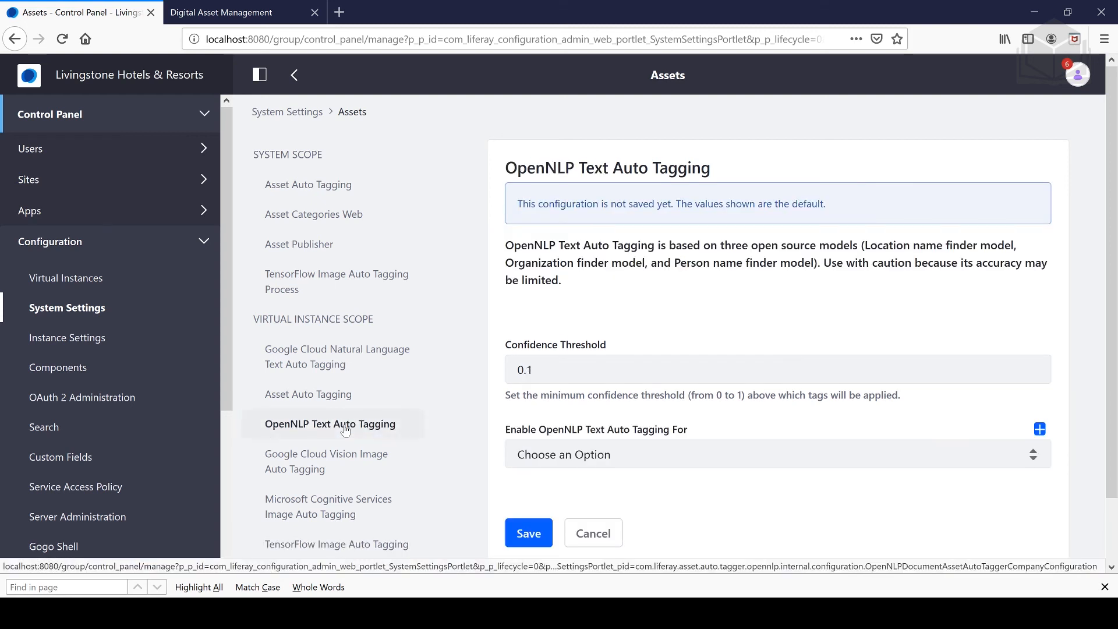
left_click(532, 370)
key("BackSpace")
type("5")
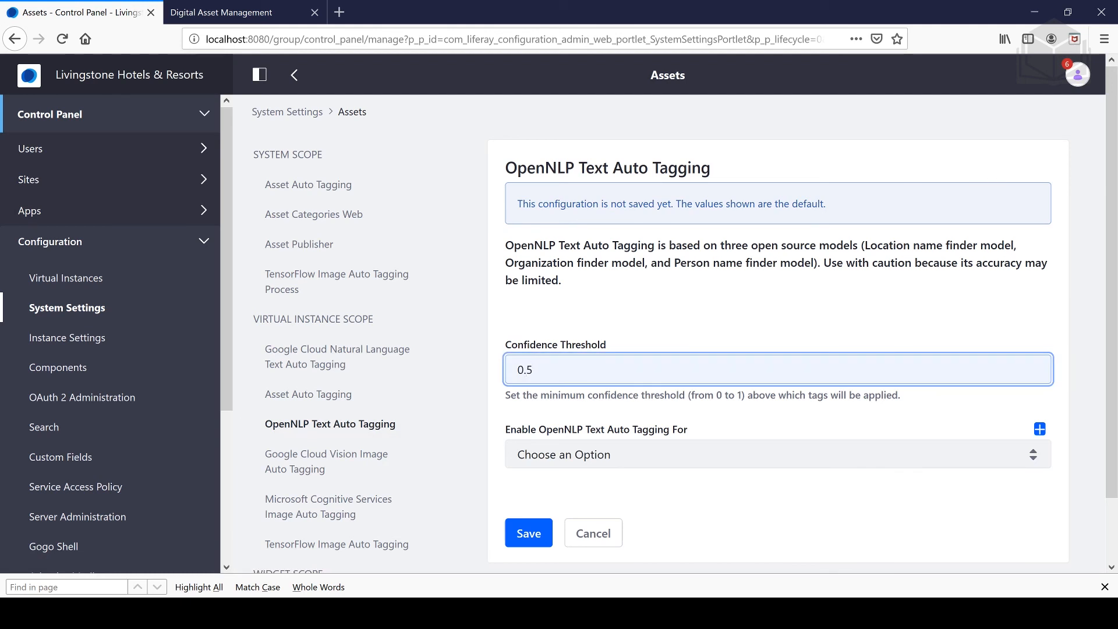
left_click(782, 507)
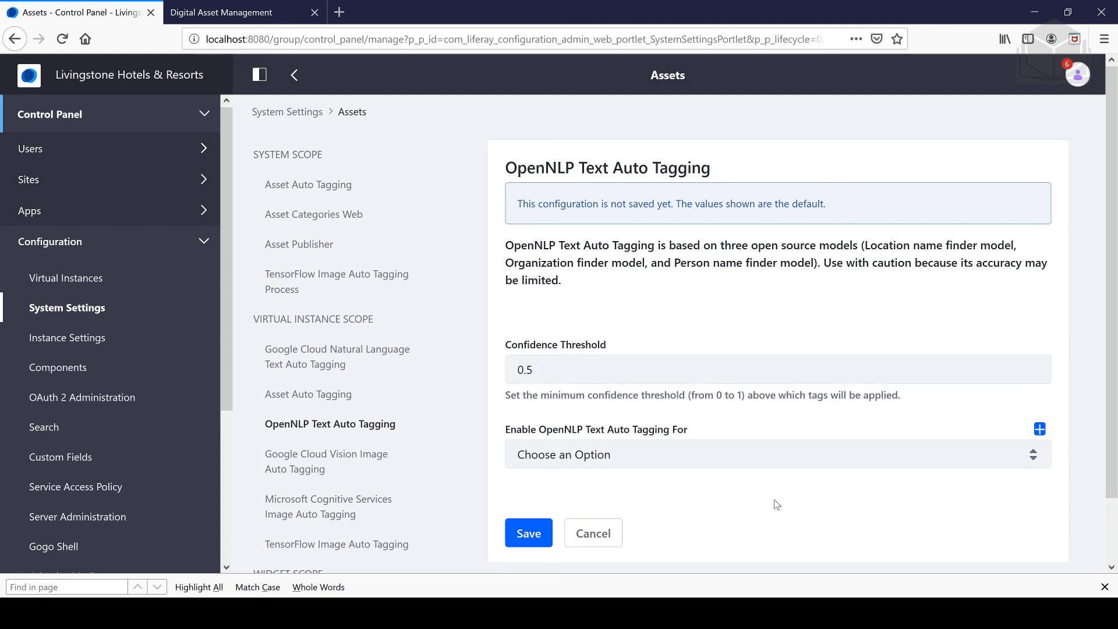
Enable OpenNLP Text Auto Tagging for Document and Web Content Article, and save the configuration
left_click(728, 455)
scroll(729, 452, "down", 1)
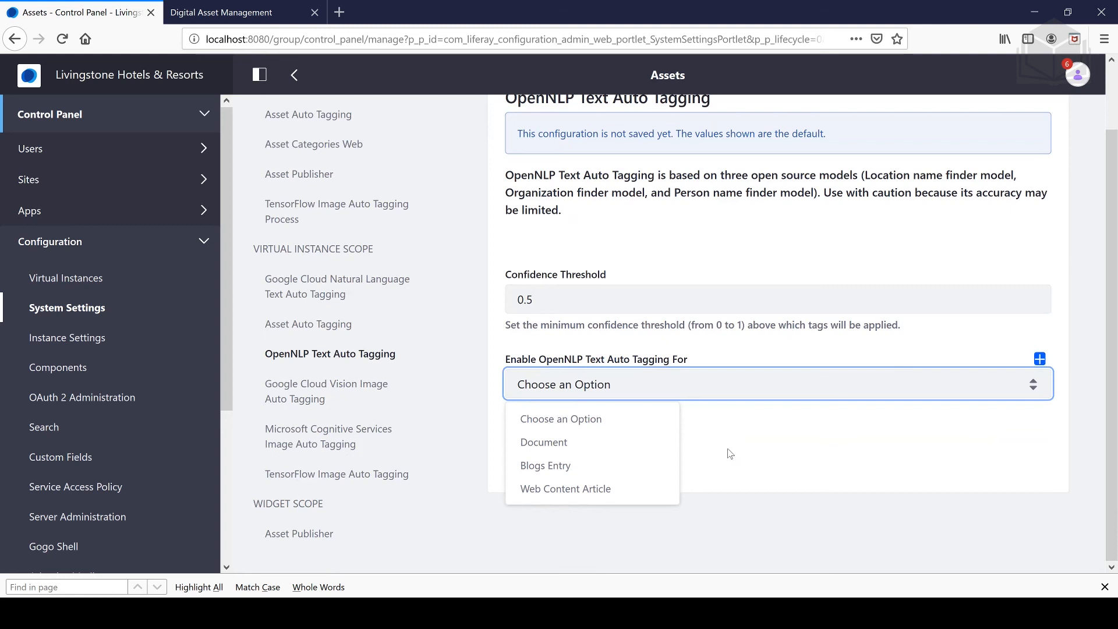
left_click(645, 444)
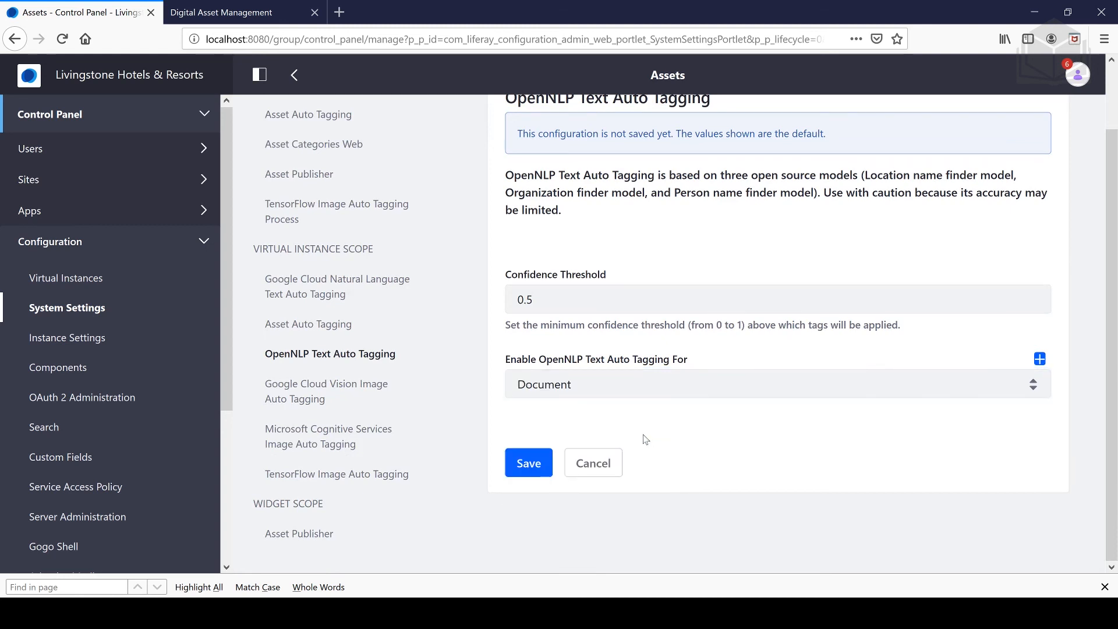
left_click(1041, 360)
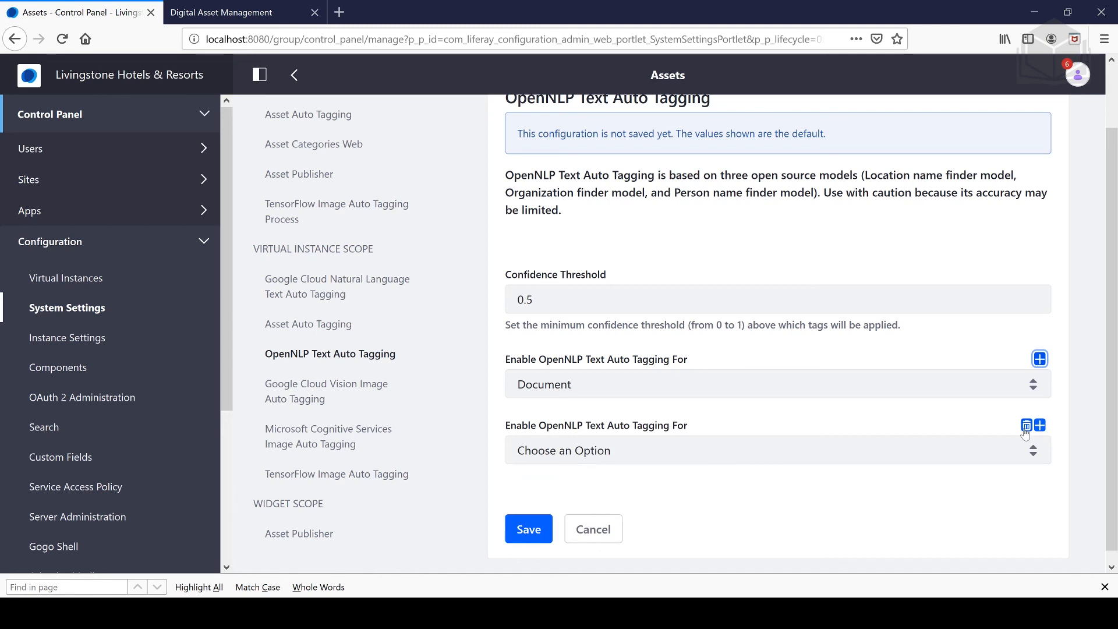
left_click(780, 460)
left_click(615, 558)
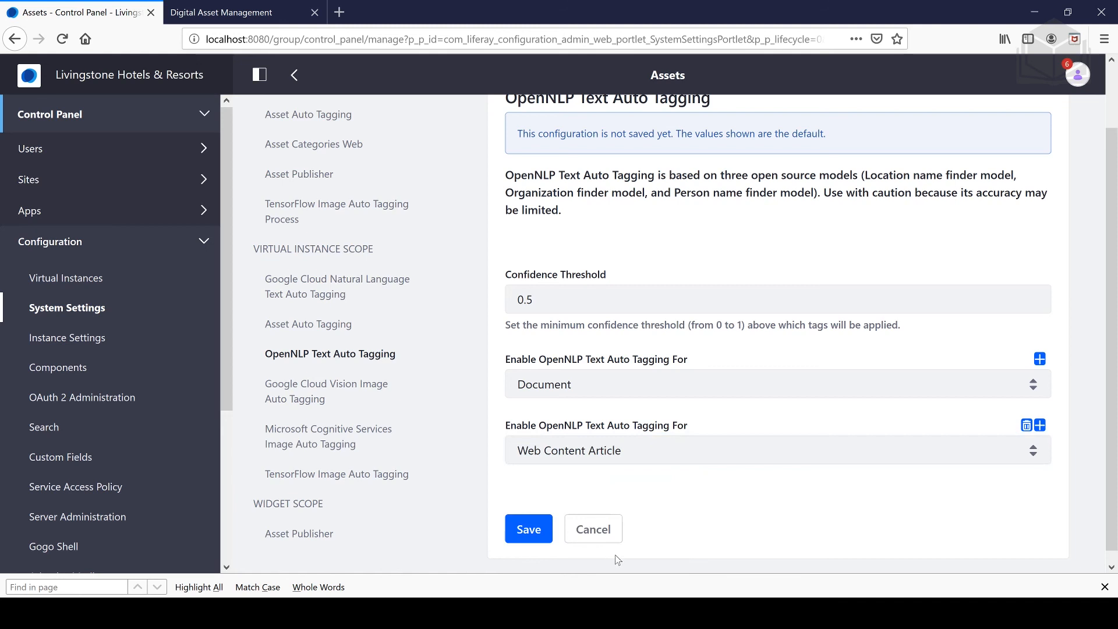
left_click(529, 530)
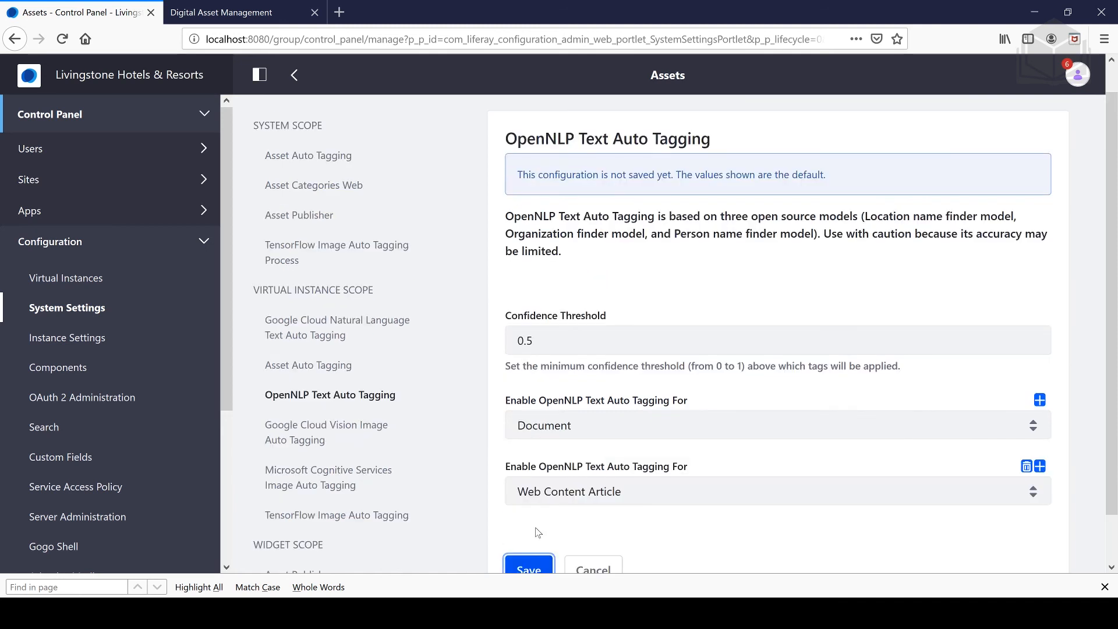